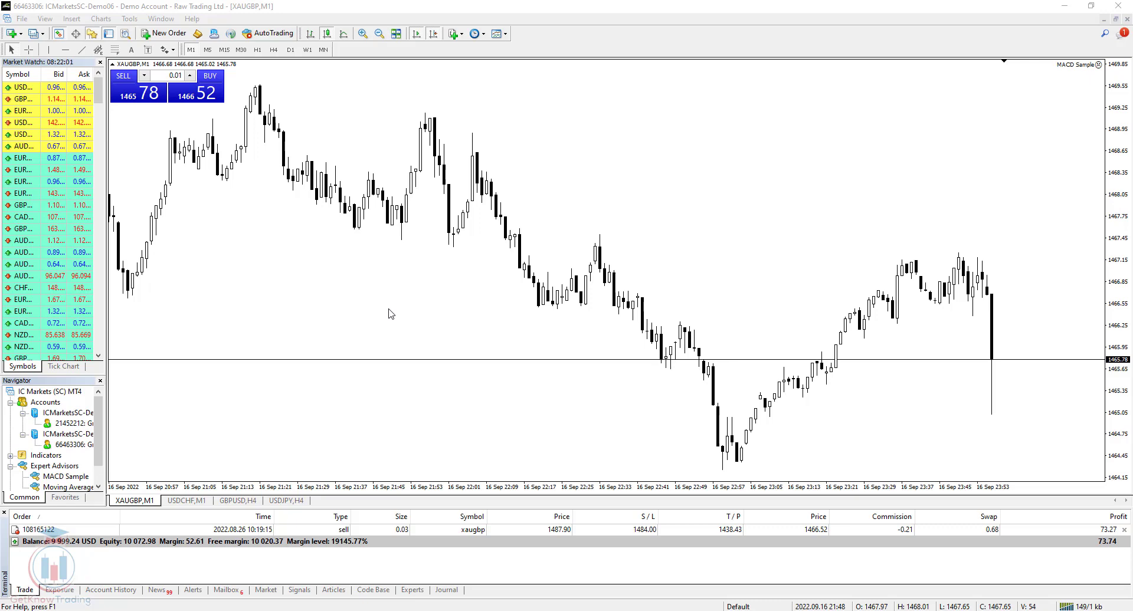
# Open the XAUGBP,M1 chart Properties twice and close them without changes.
pyautogui.rightClick(254, 217)
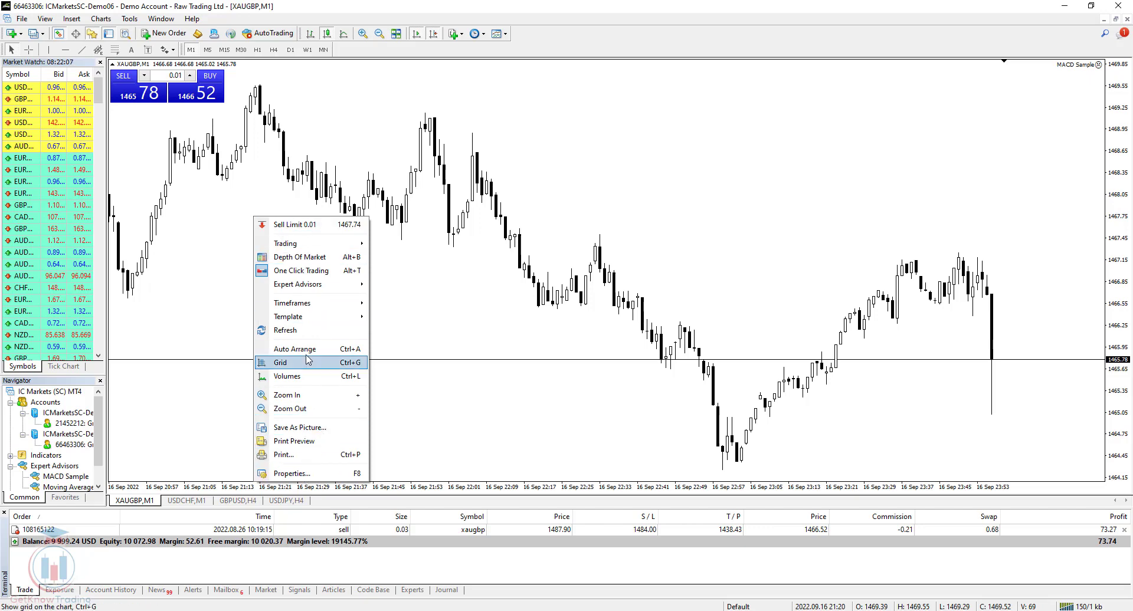
pyautogui.click(292, 474)
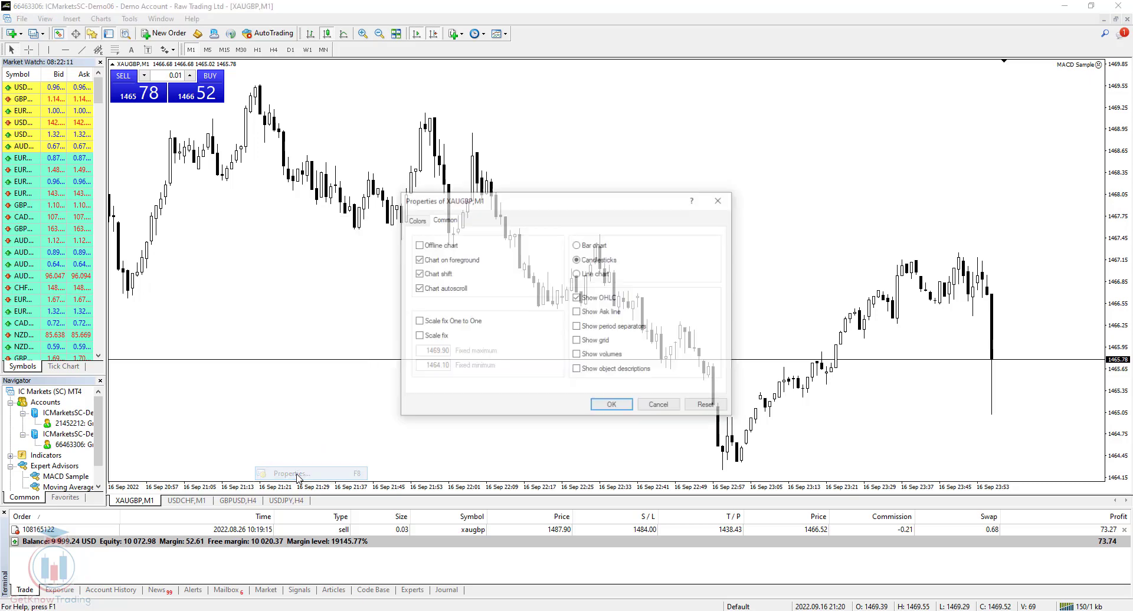
pyautogui.click(414, 220)
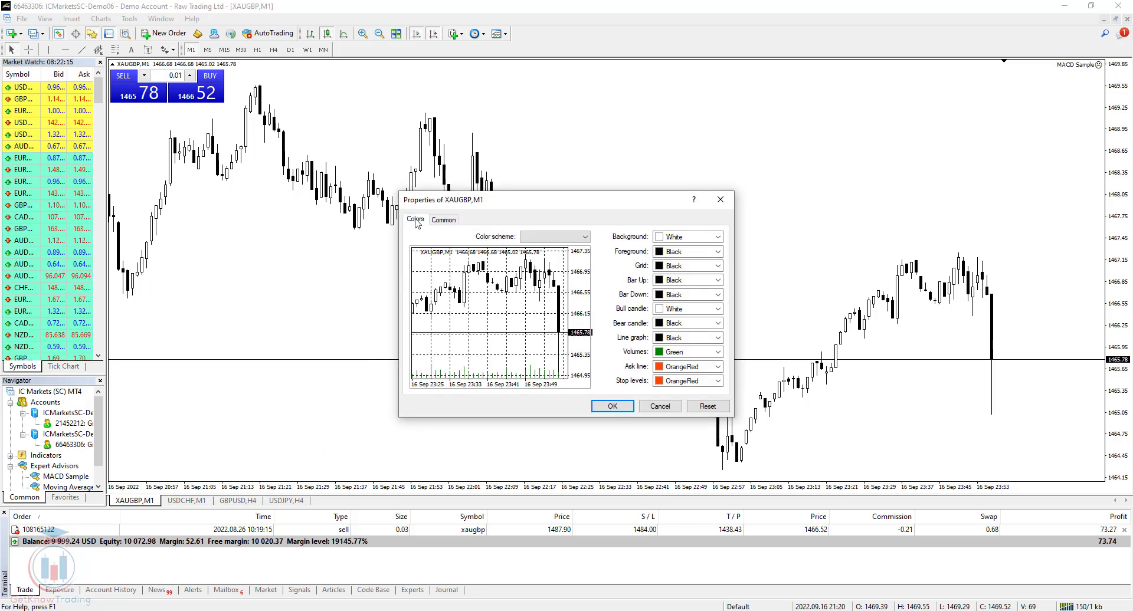
pyautogui.click(720, 200)
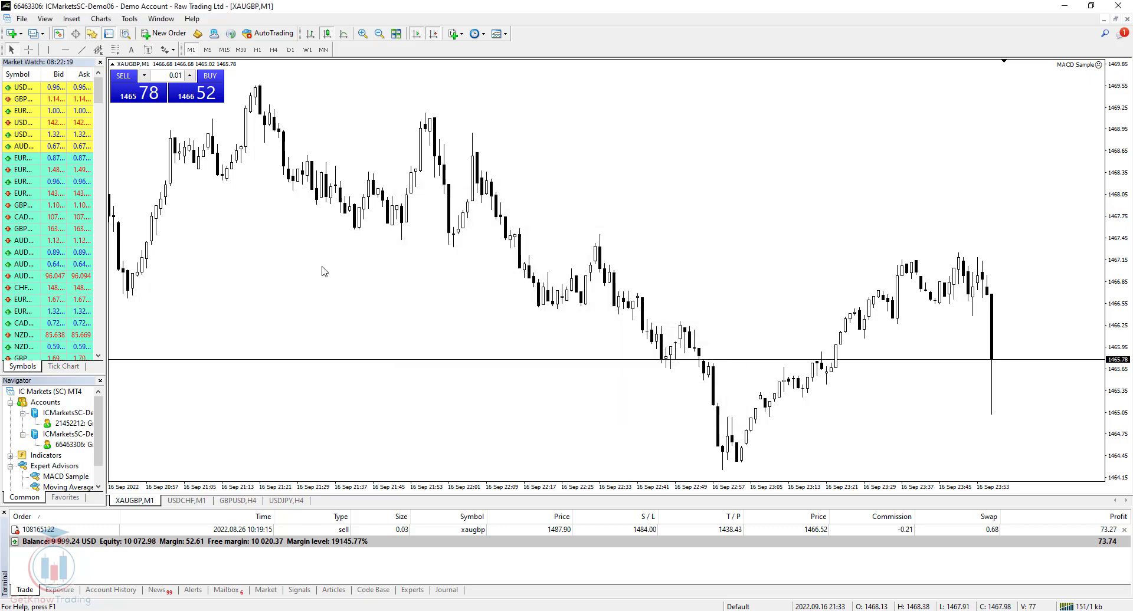
pyautogui.click(104, 20)
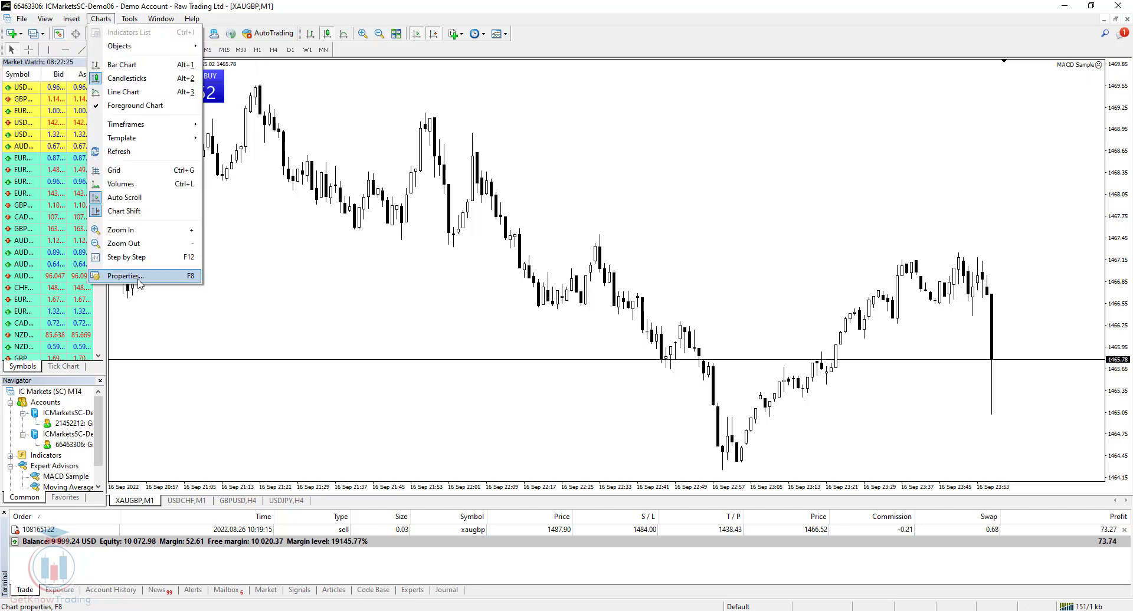
pyautogui.click(139, 280)
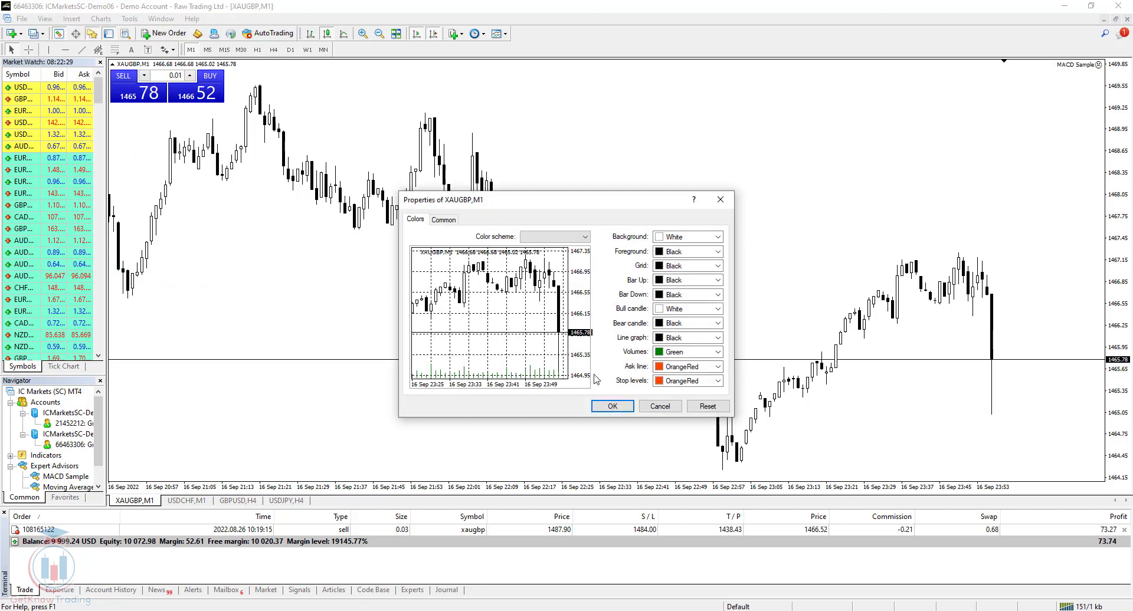
pyautogui.click(720, 199)
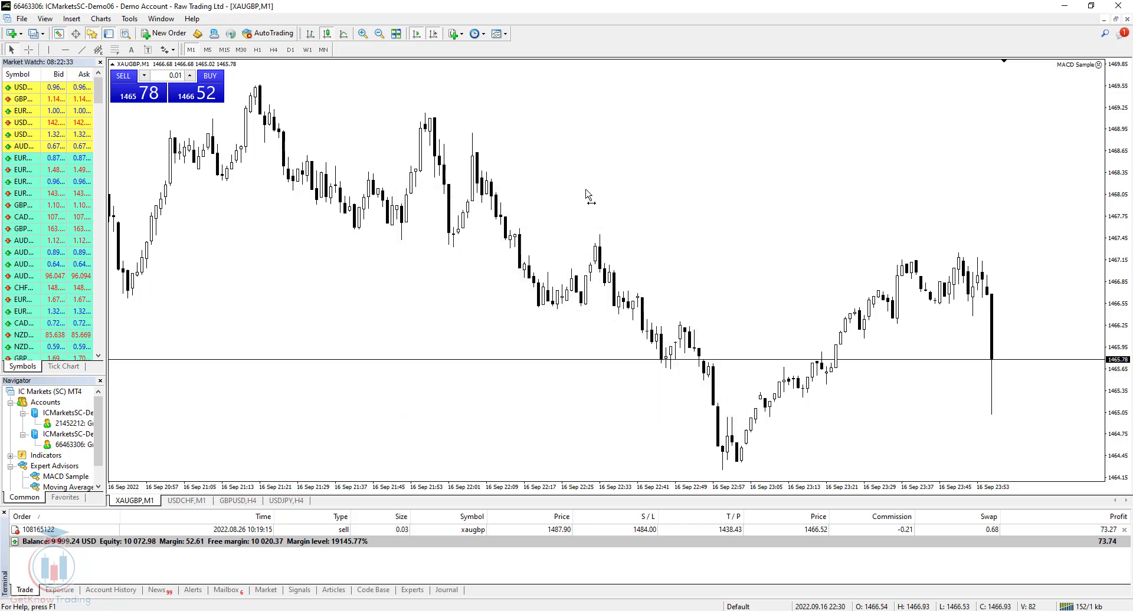
# Reopen chart Properties with F8, glance at Common, and settle on the Colors tab.
pyautogui.press('F8')
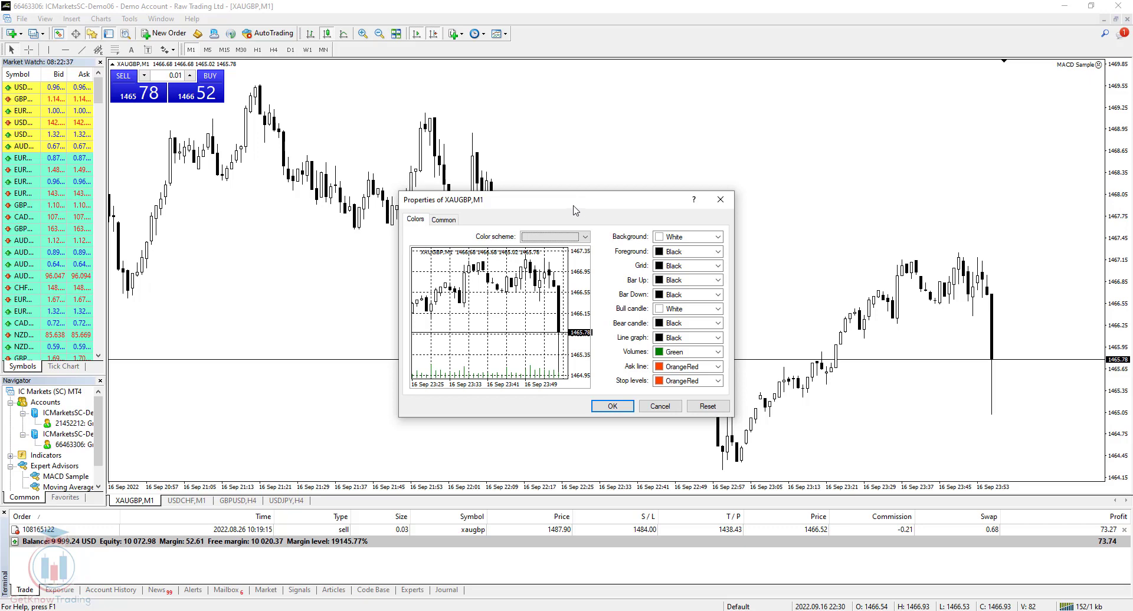
pyautogui.moveTo(569, 203); pyautogui.dragTo(511, 131)
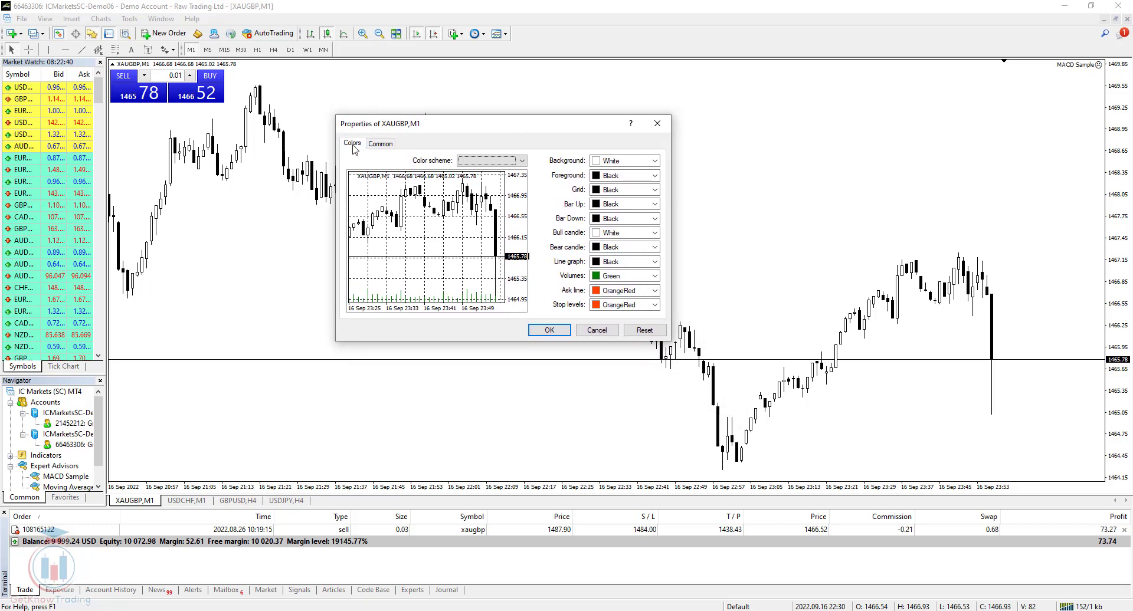
pyautogui.click(381, 143)
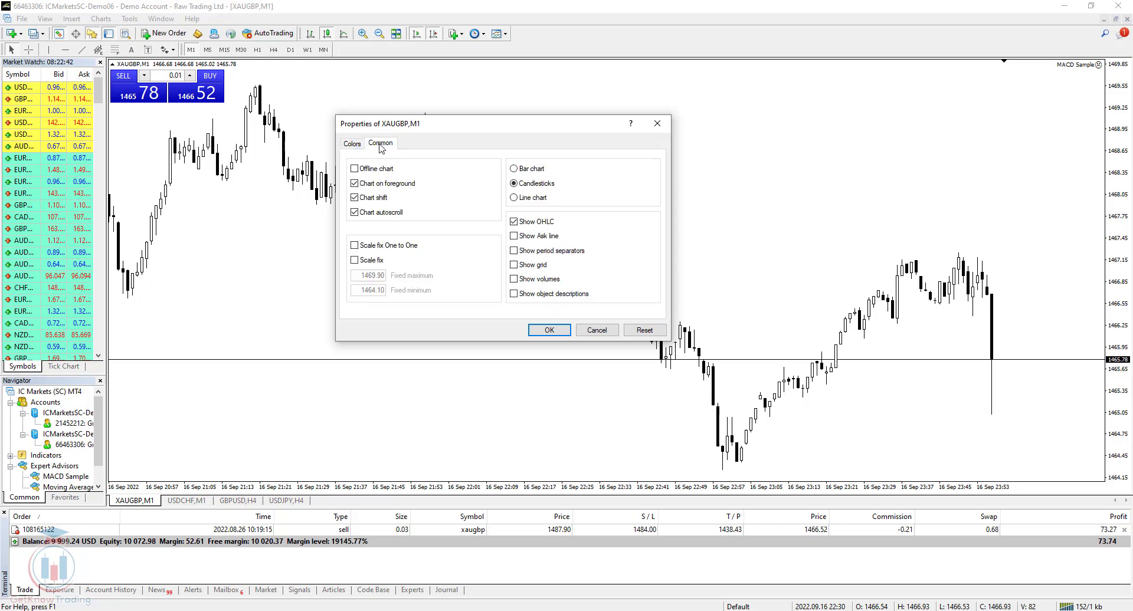
pyautogui.click(353, 147)
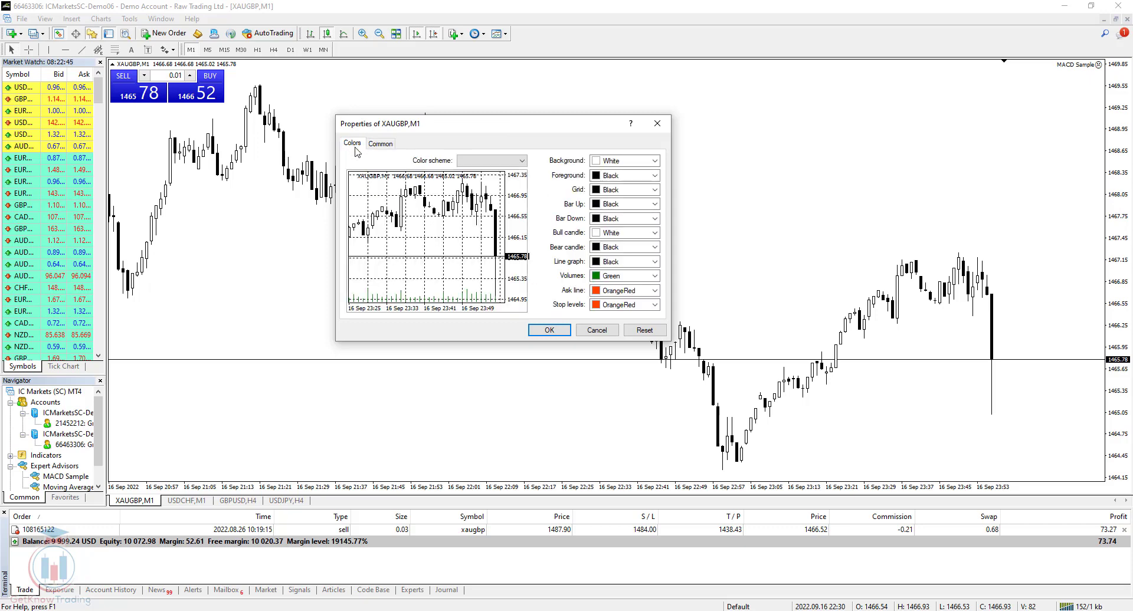
pyautogui.moveTo(407, 127); pyautogui.dragTo(421, 177)
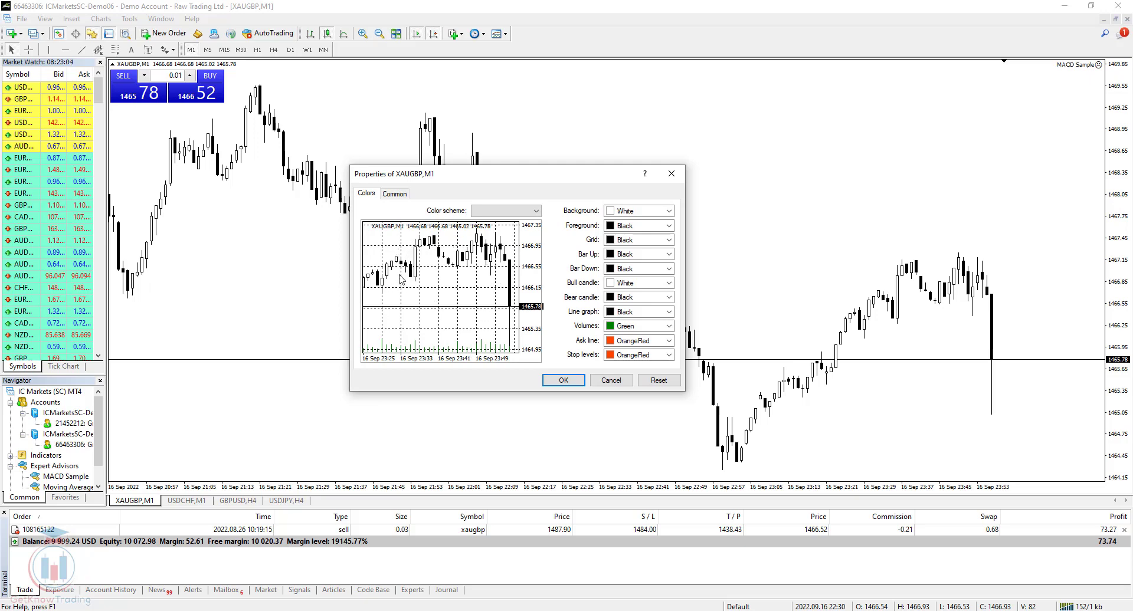
# Choose the Black On White scheme, set Grid to Black, and enable Show Ask line.
pyautogui.click(501, 211)
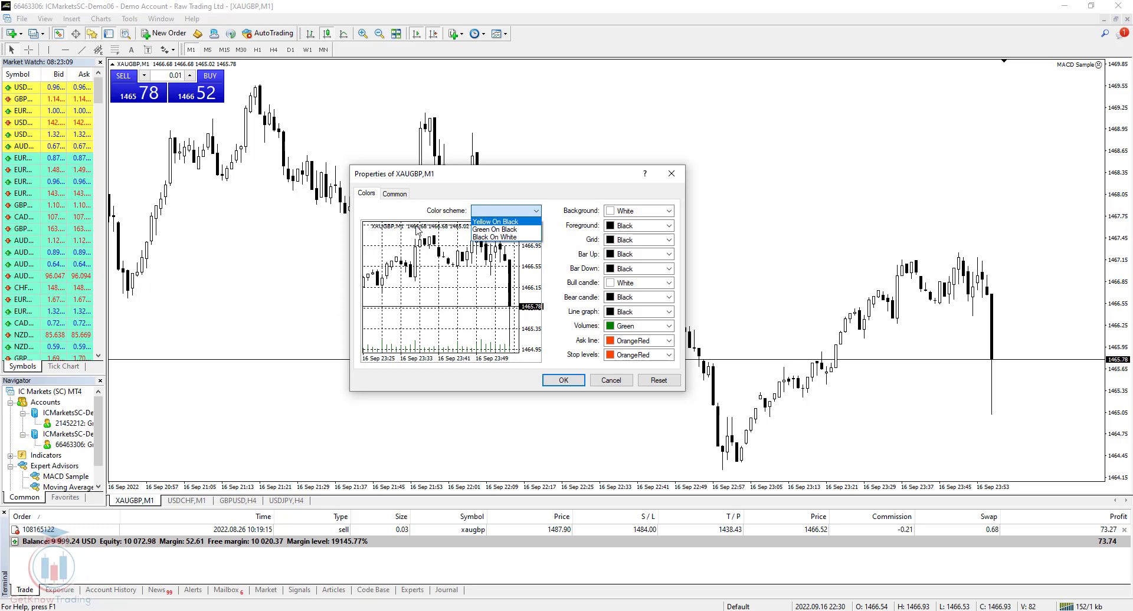
pyautogui.click(499, 237)
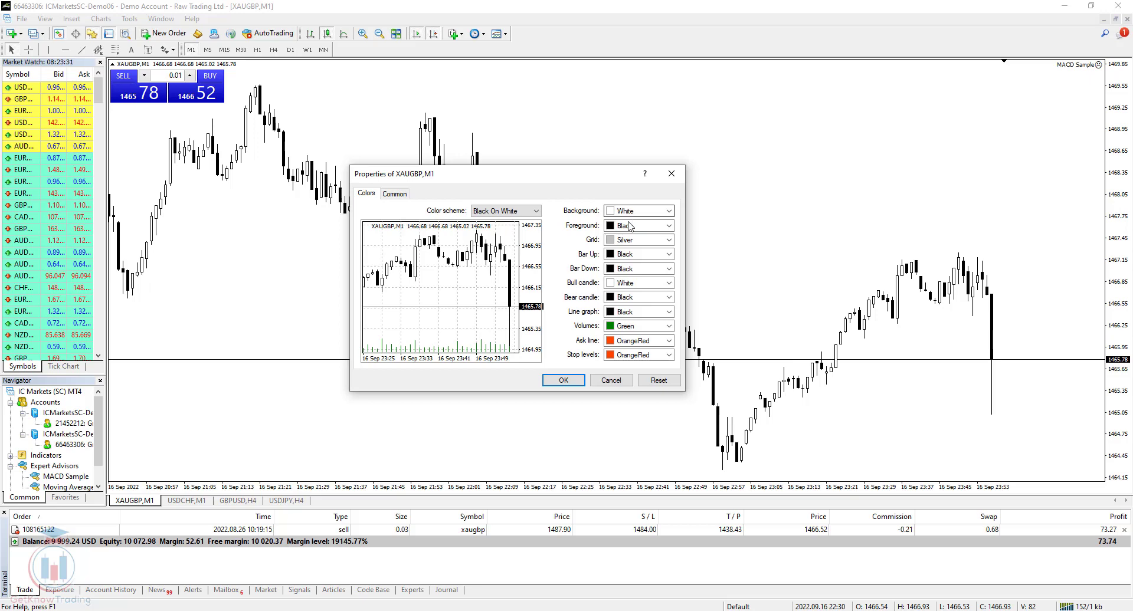
pyautogui.click(670, 244)
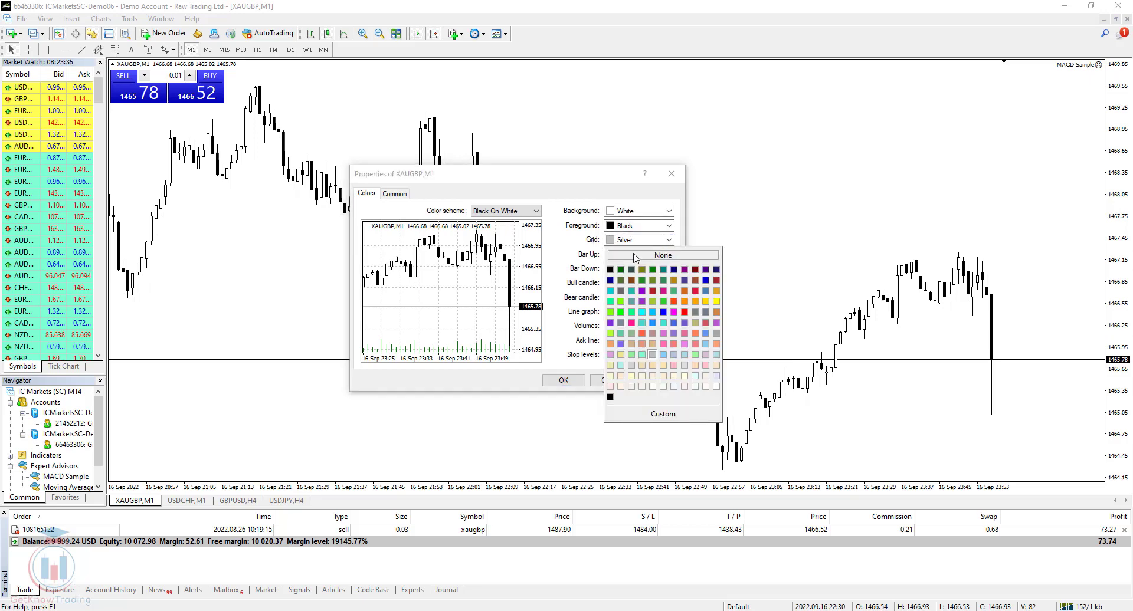
pyautogui.click(697, 268)
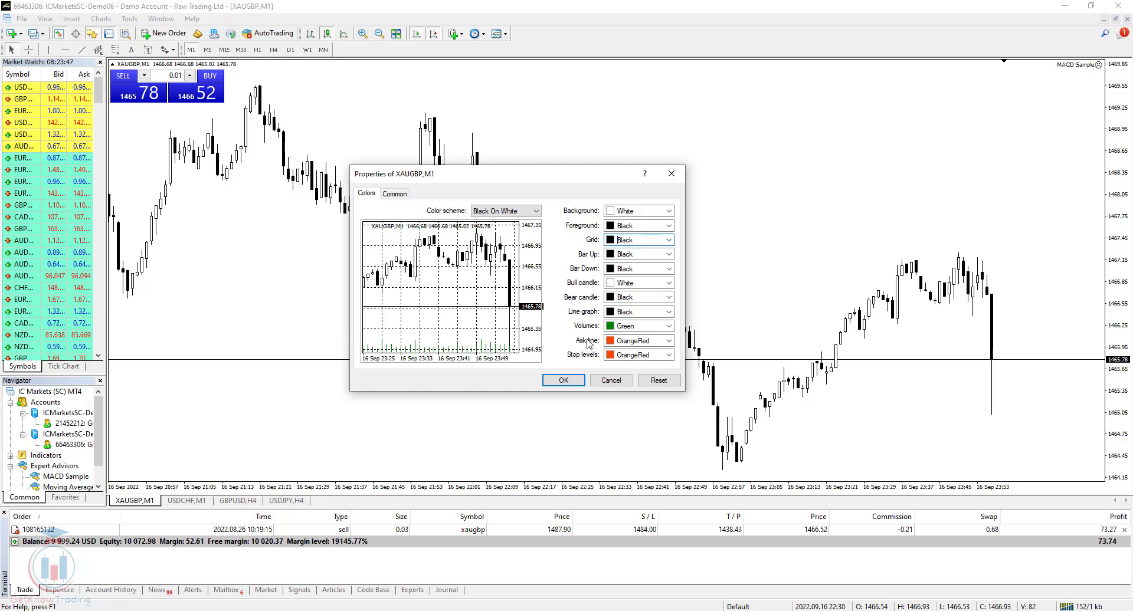
pyautogui.click(394, 198)
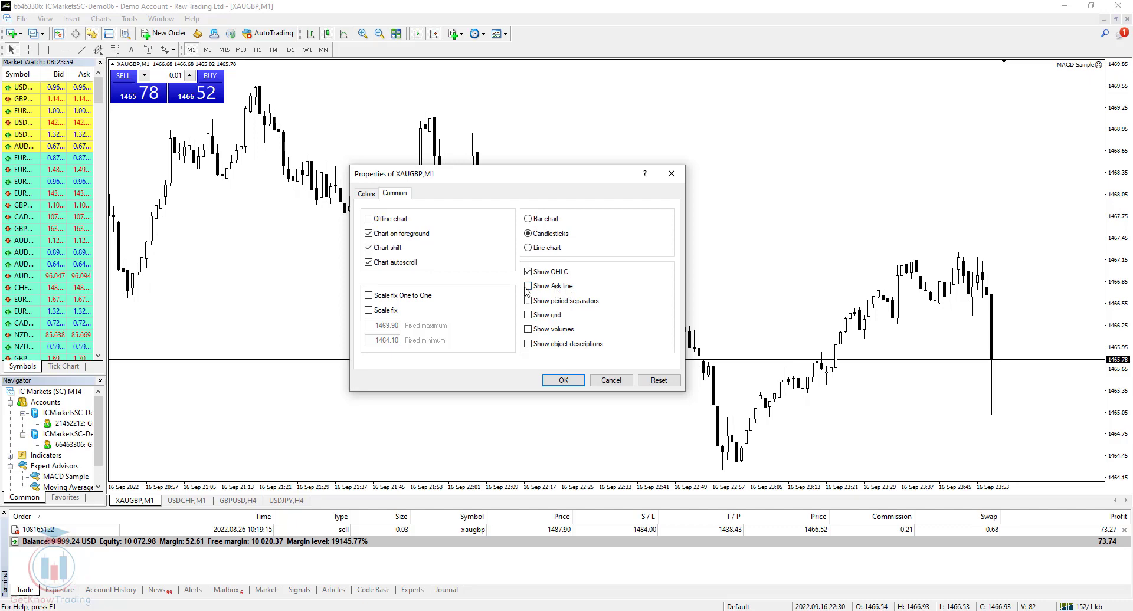
pyautogui.click(563, 380)
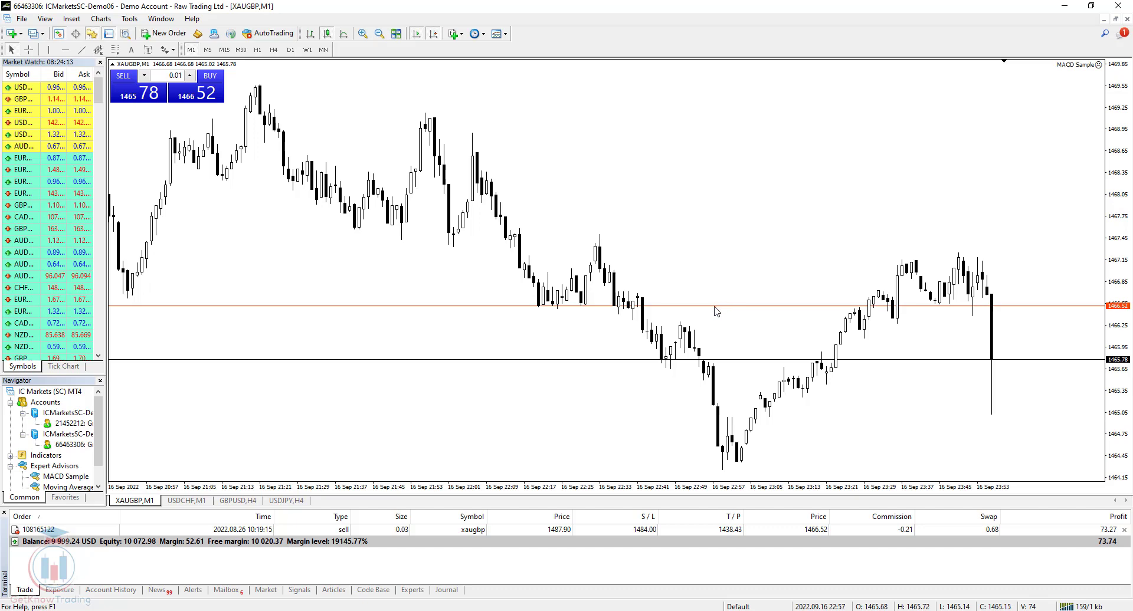
# Set the Ask line colour to Black in chart Properties and apply it.
pyautogui.rightClick(548, 148)
pyautogui.click(586, 399)
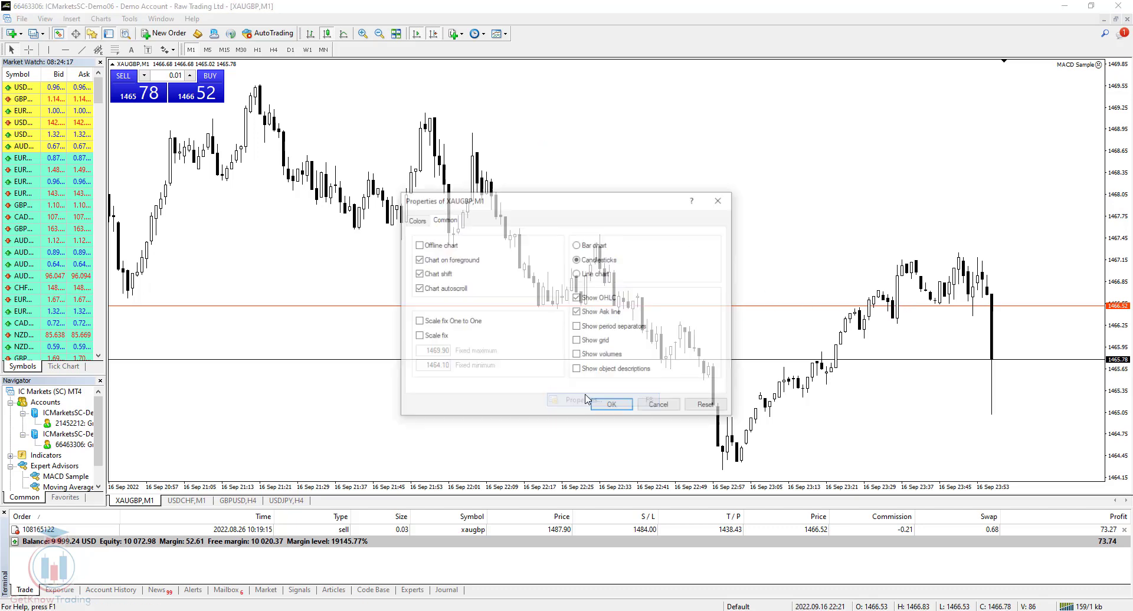
pyautogui.click(419, 221)
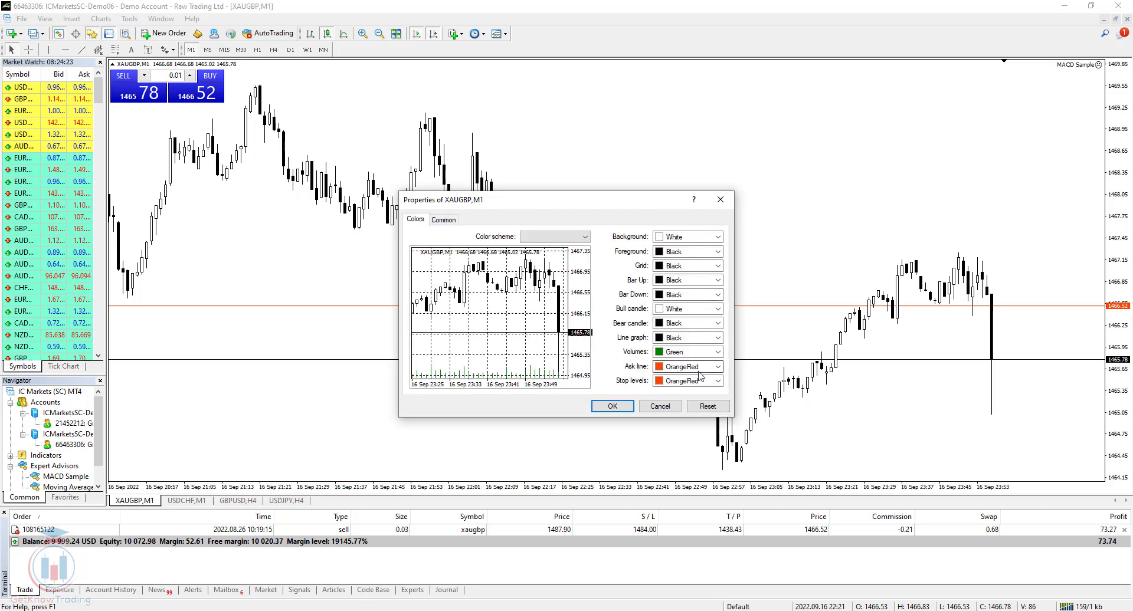
pyautogui.click(719, 367)
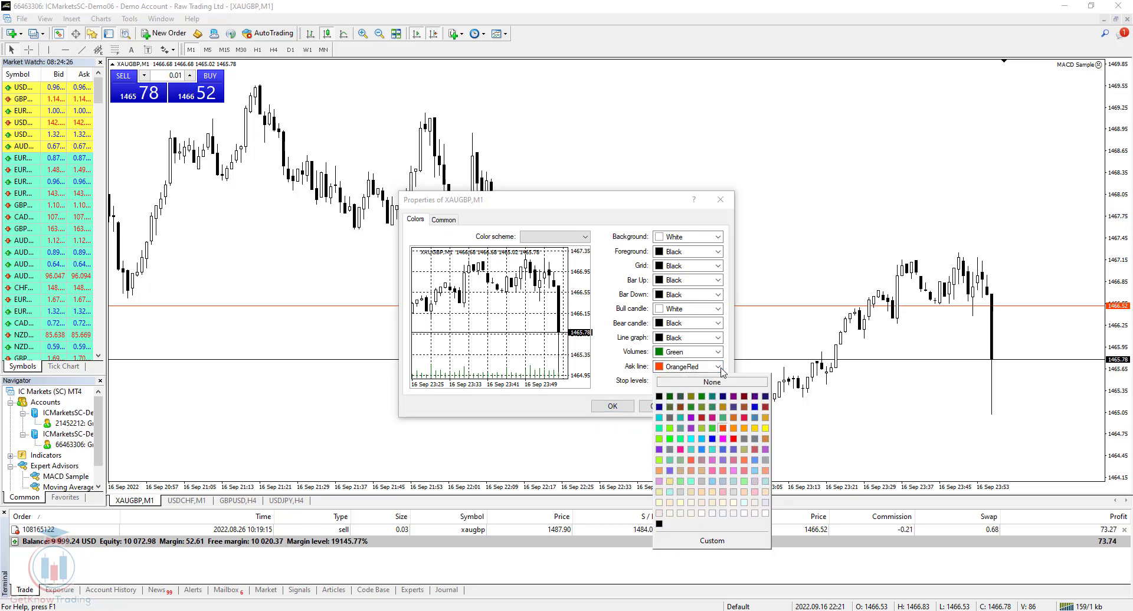
pyautogui.click(659, 397)
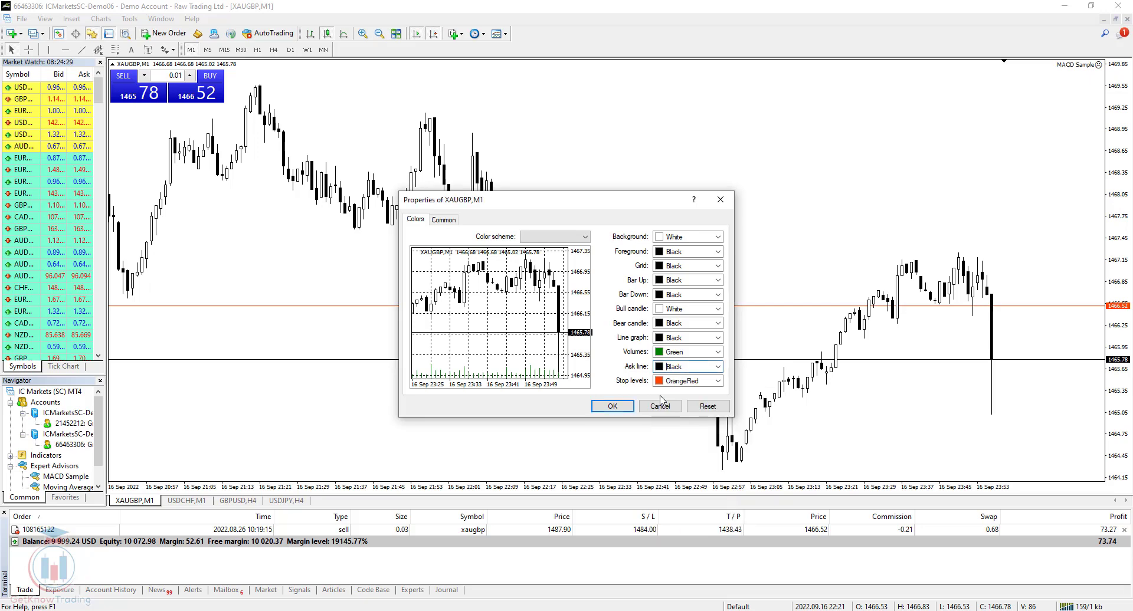
pyautogui.click(613, 406)
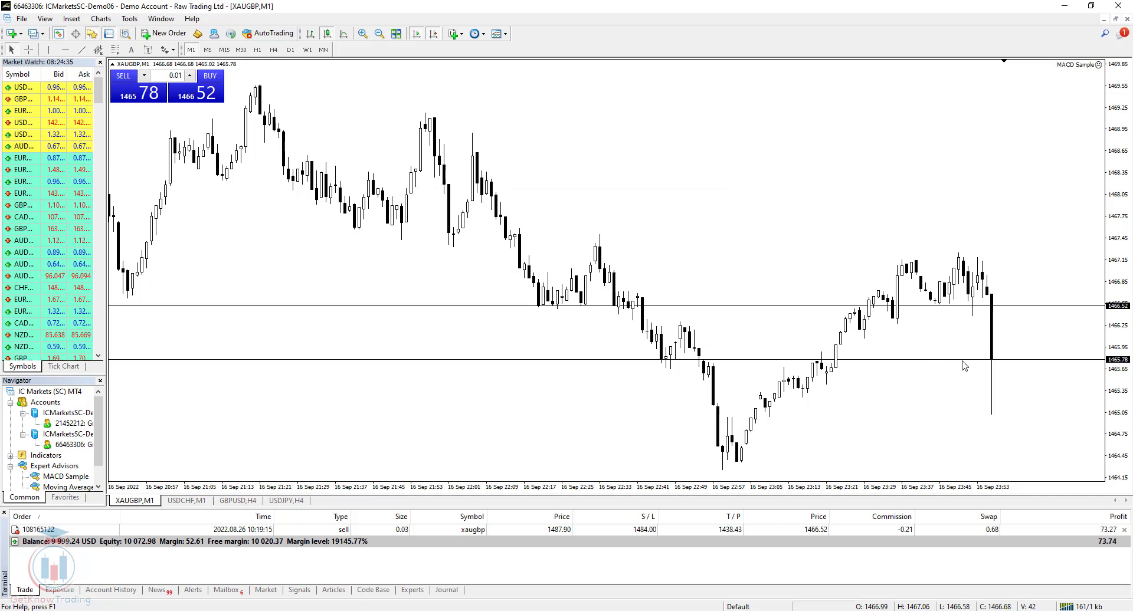
# Change the Ask line colour to Red and apply it.
pyautogui.rightClick(740, 227)
pyautogui.click(761, 476)
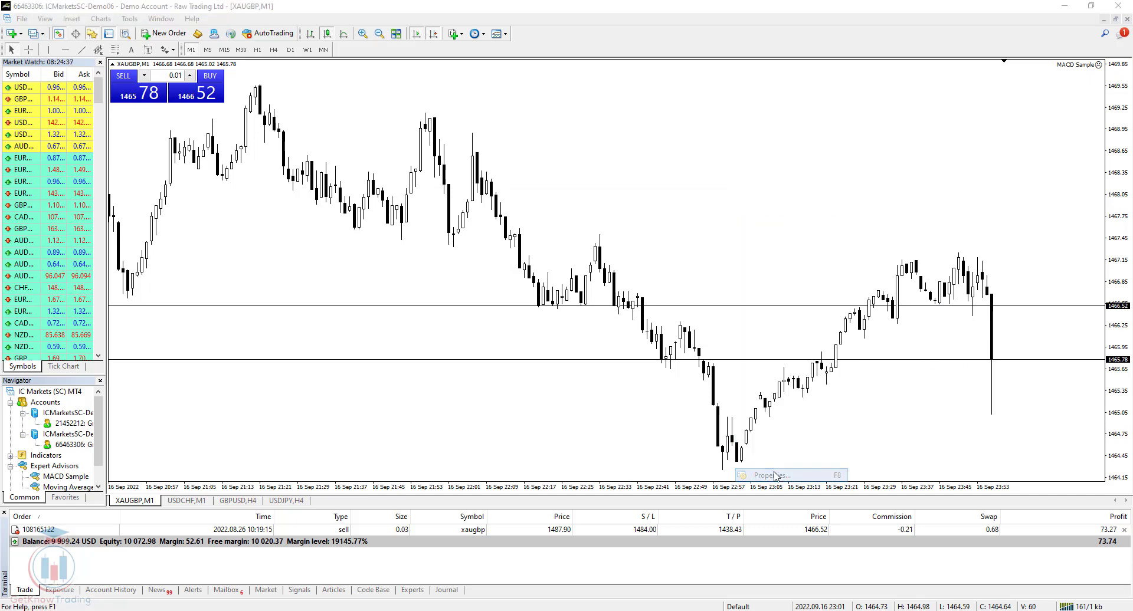
pyautogui.moveTo(611, 203); pyautogui.dragTo(545, 203)
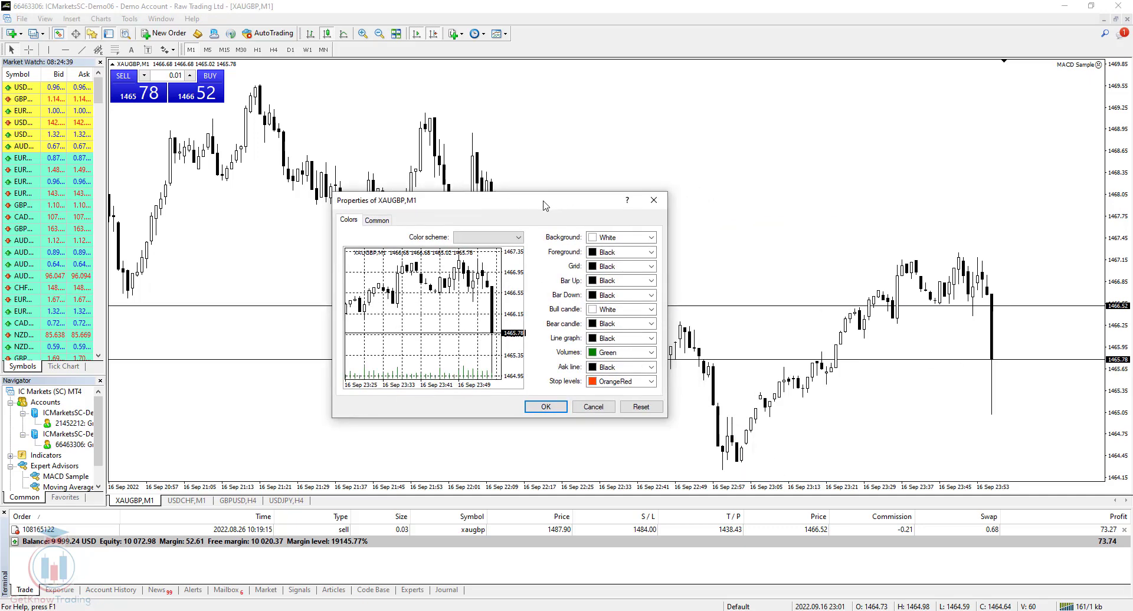
pyautogui.click(625, 366)
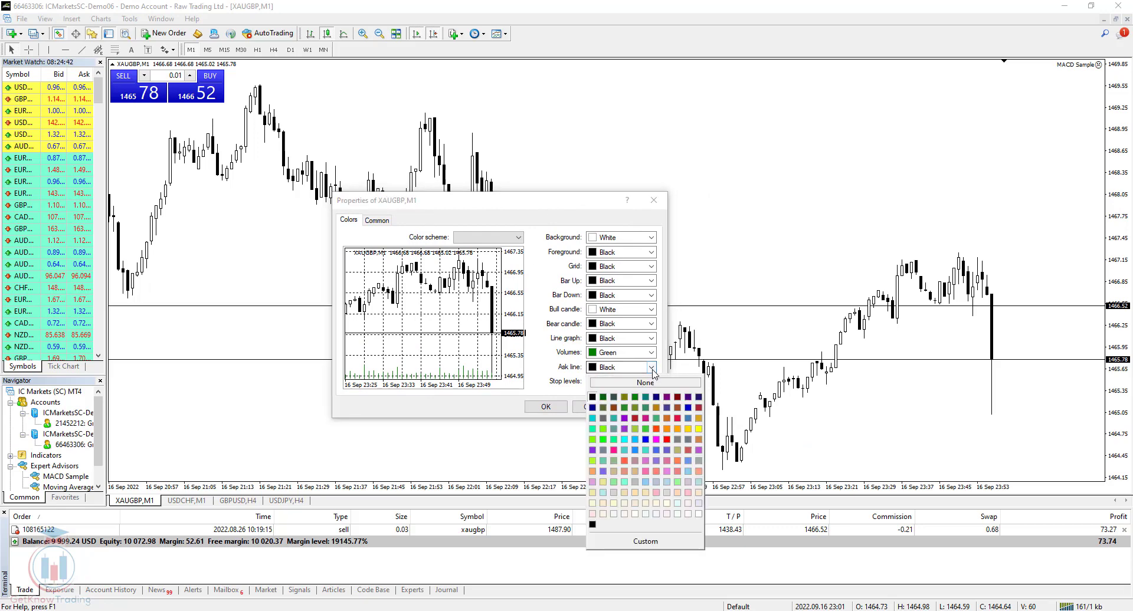
pyautogui.click(666, 439)
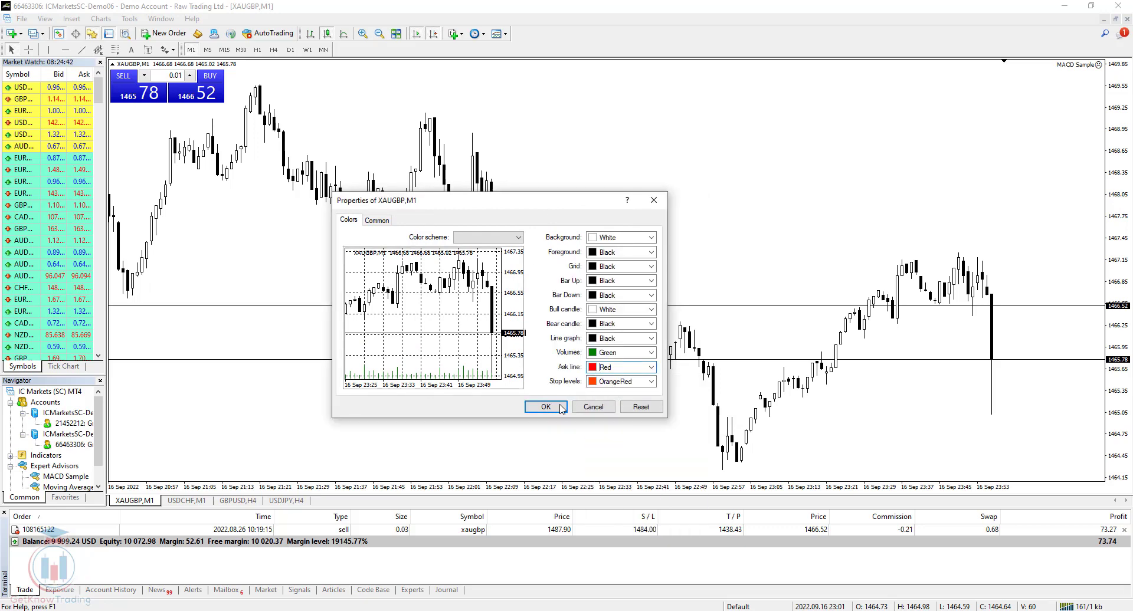
pyautogui.click(545, 407)
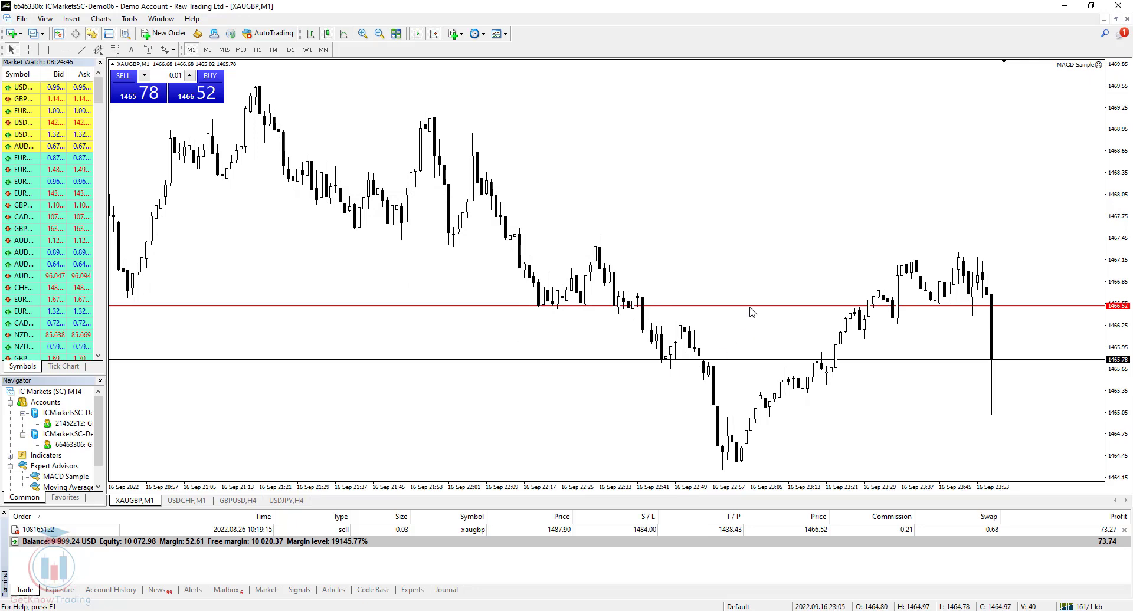
# Set the chart's Grid colour to White in Properties and confirm.
pyautogui.rightClick(582, 171)
pyautogui.click(618, 424)
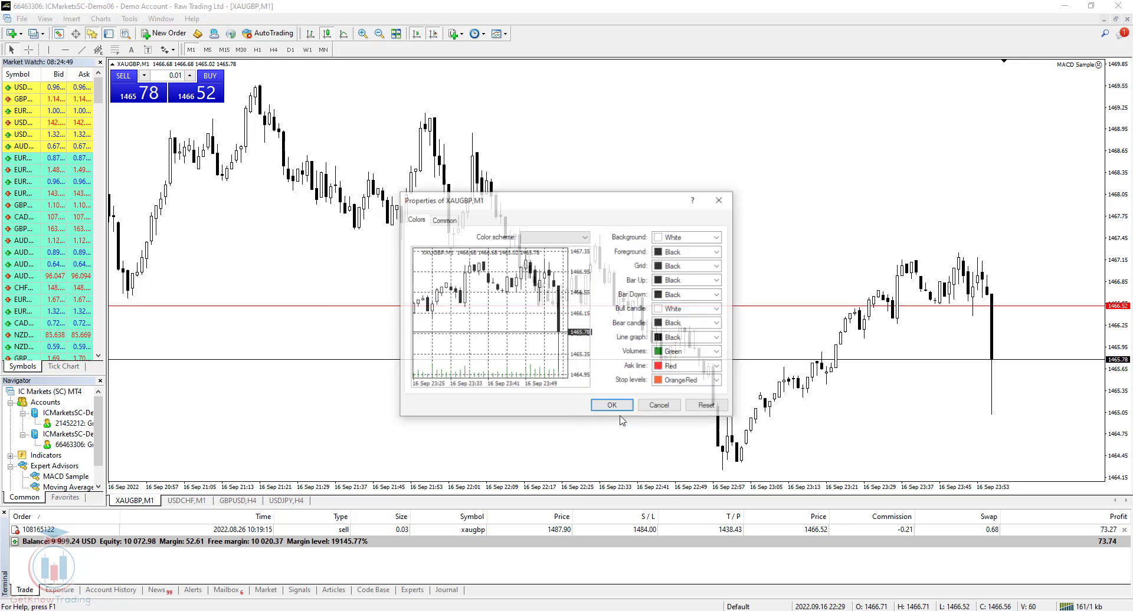
pyautogui.moveTo(593, 197); pyautogui.dragTo(618, 82)
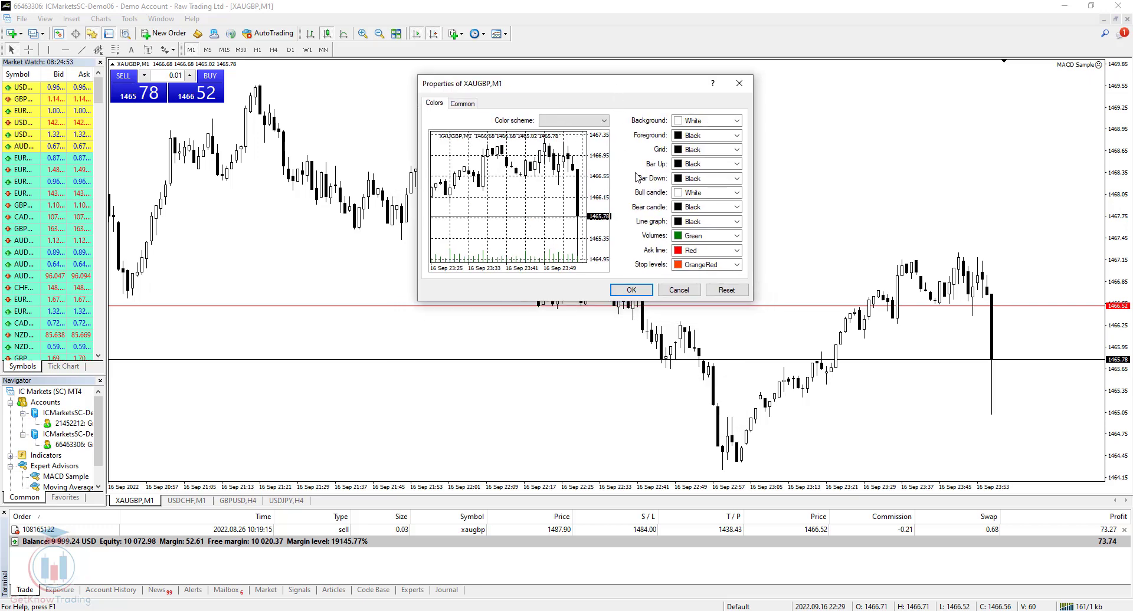
pyautogui.click(736, 150)
pyautogui.click(776, 278)
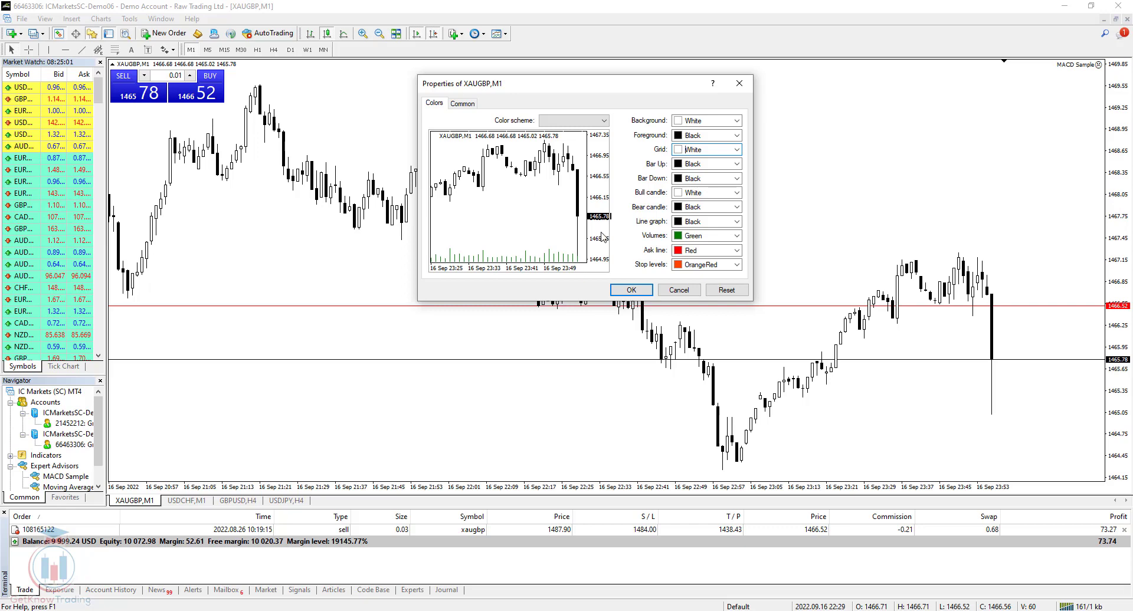
pyautogui.click(627, 291)
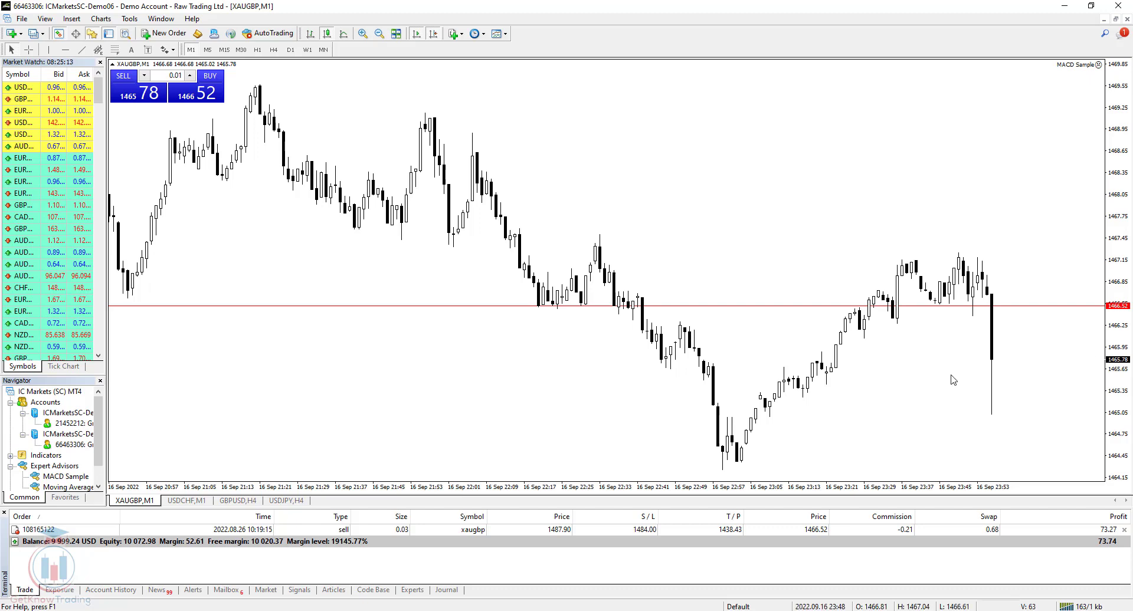
# Pick a blue swatch for Grid and confirm, showing a blue bid line at 1465.78.
pyautogui.rightClick(671, 166)
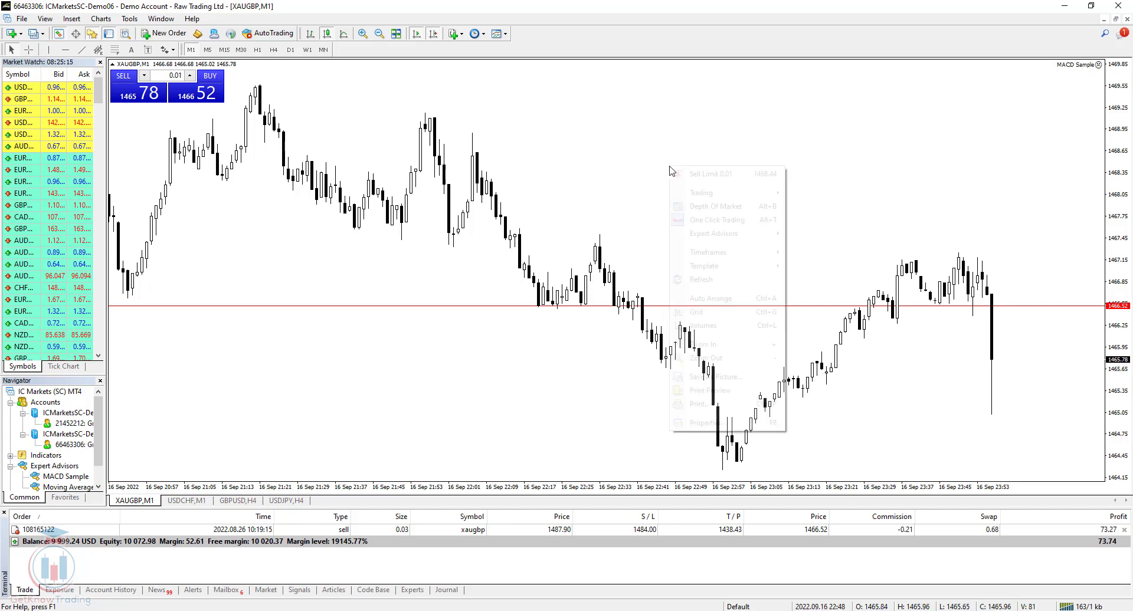
pyautogui.click(708, 423)
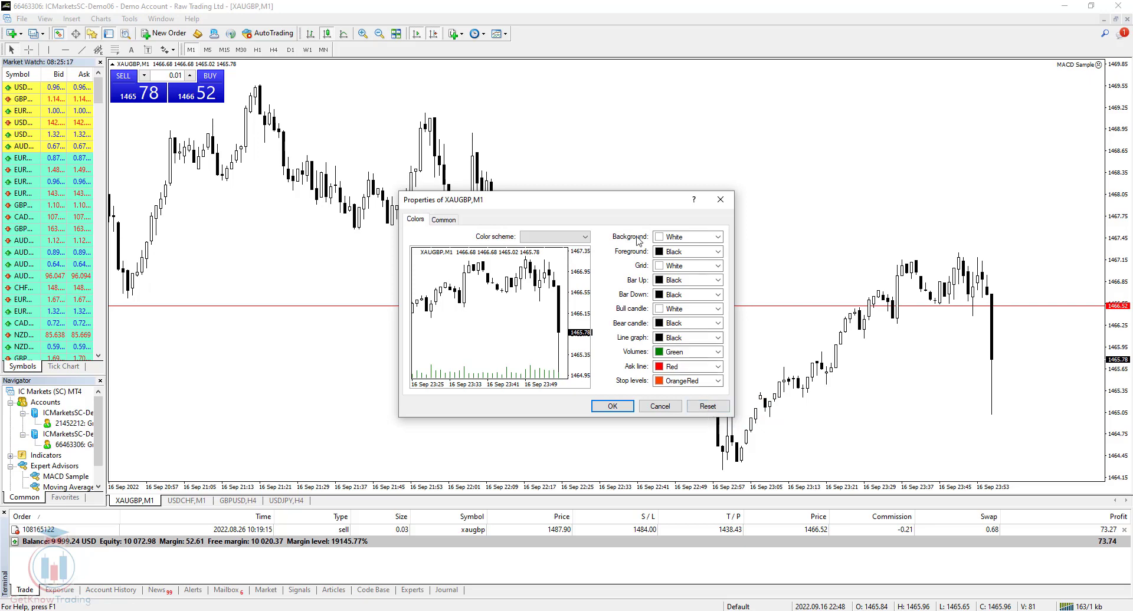
pyautogui.moveTo(609, 199); pyautogui.dragTo(634, 103)
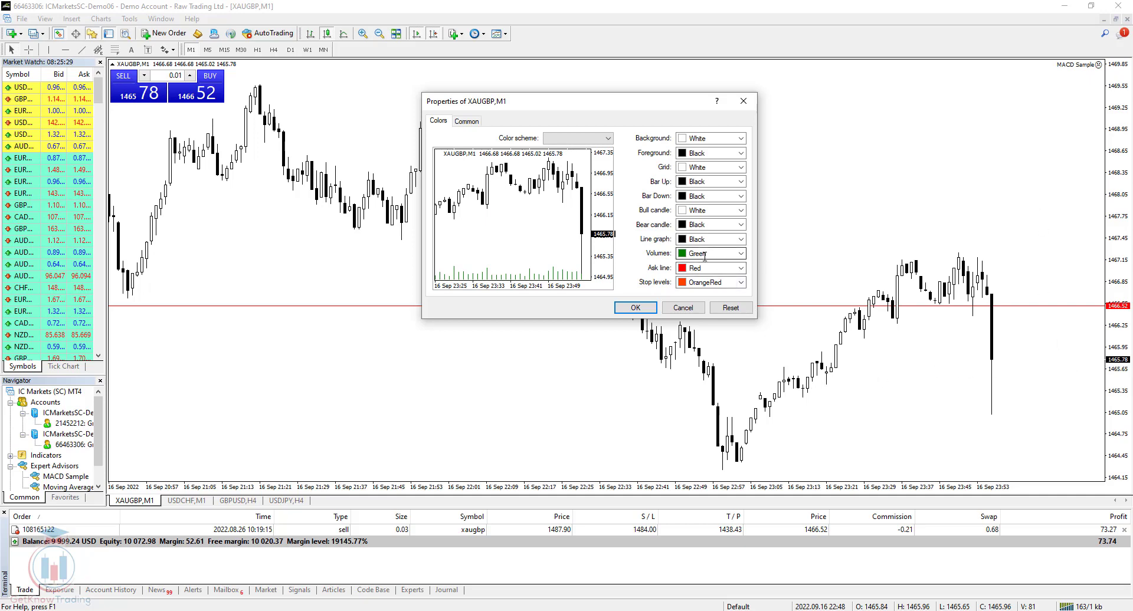
pyautogui.click(742, 168)
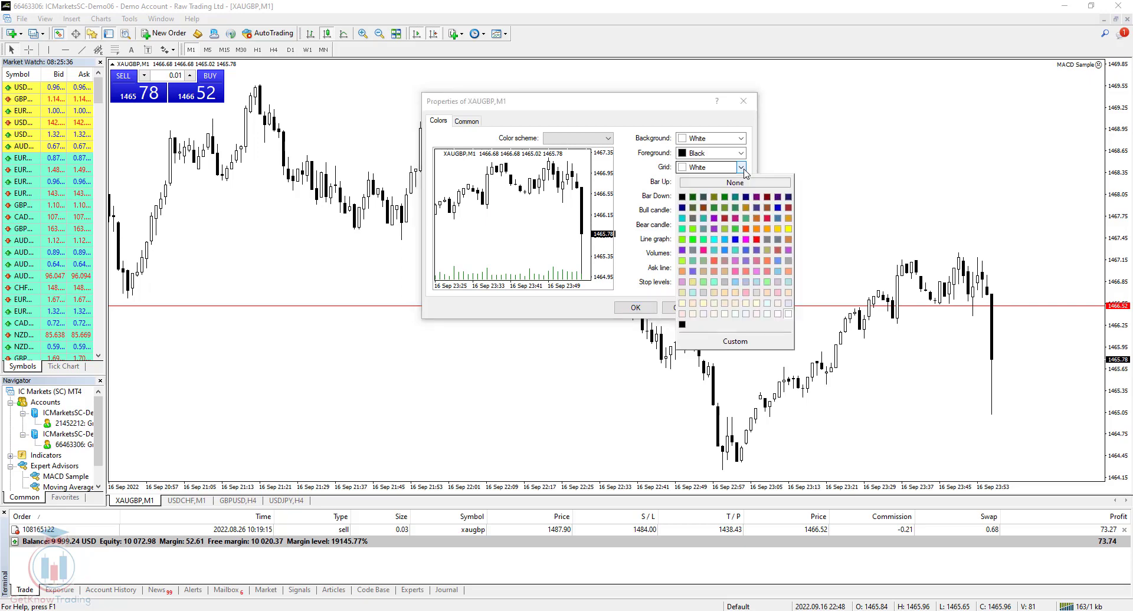
pyautogui.click(735, 239)
pyautogui.click(635, 307)
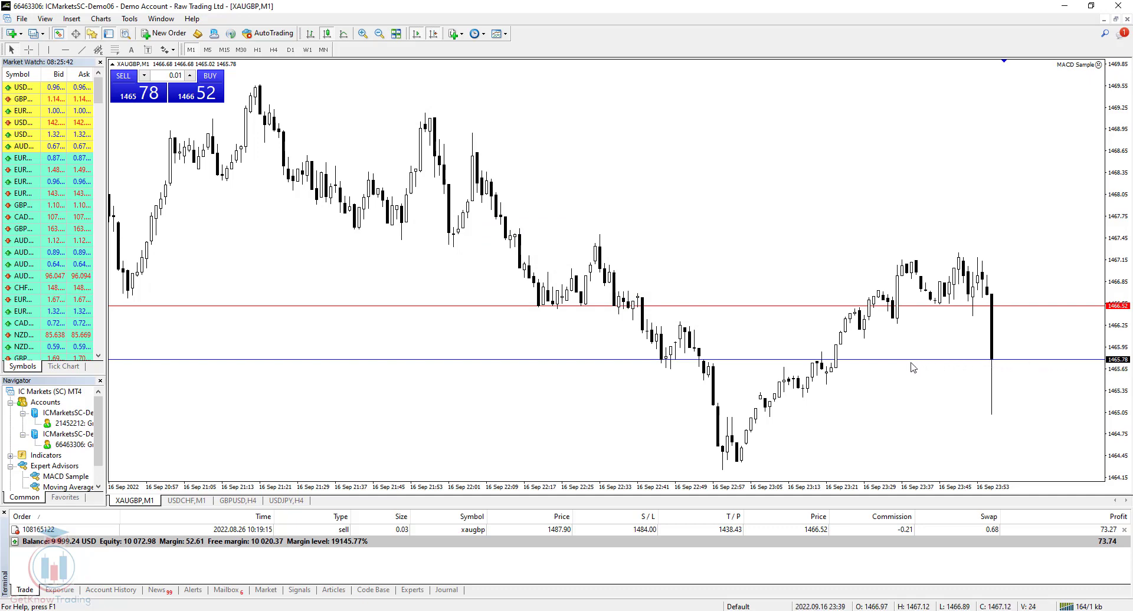
pyautogui.rightClick(554, 145)
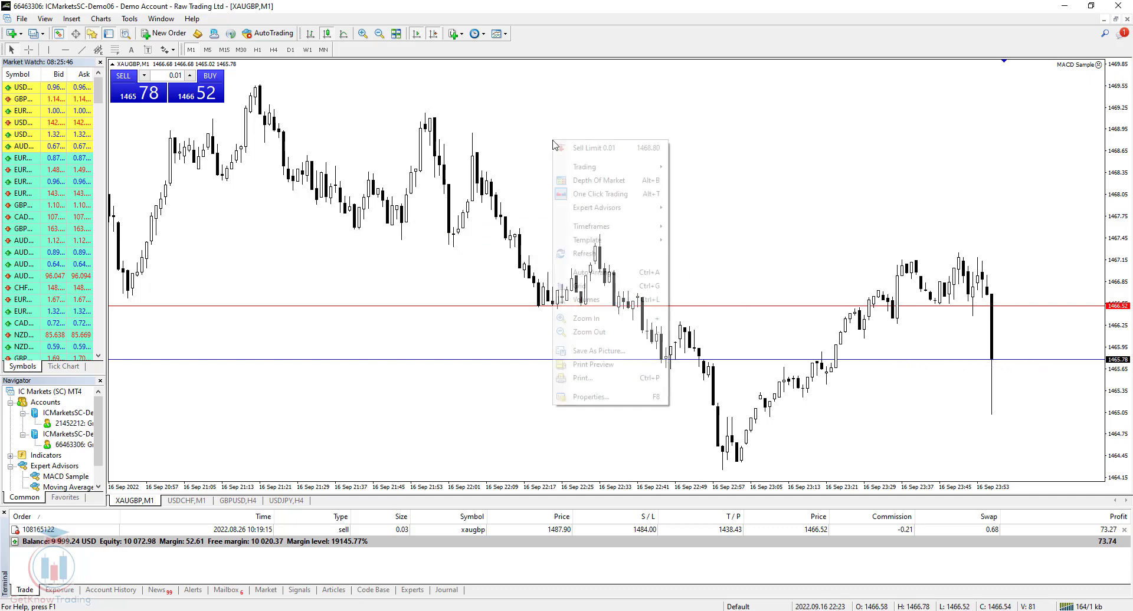
pyautogui.click(595, 285)
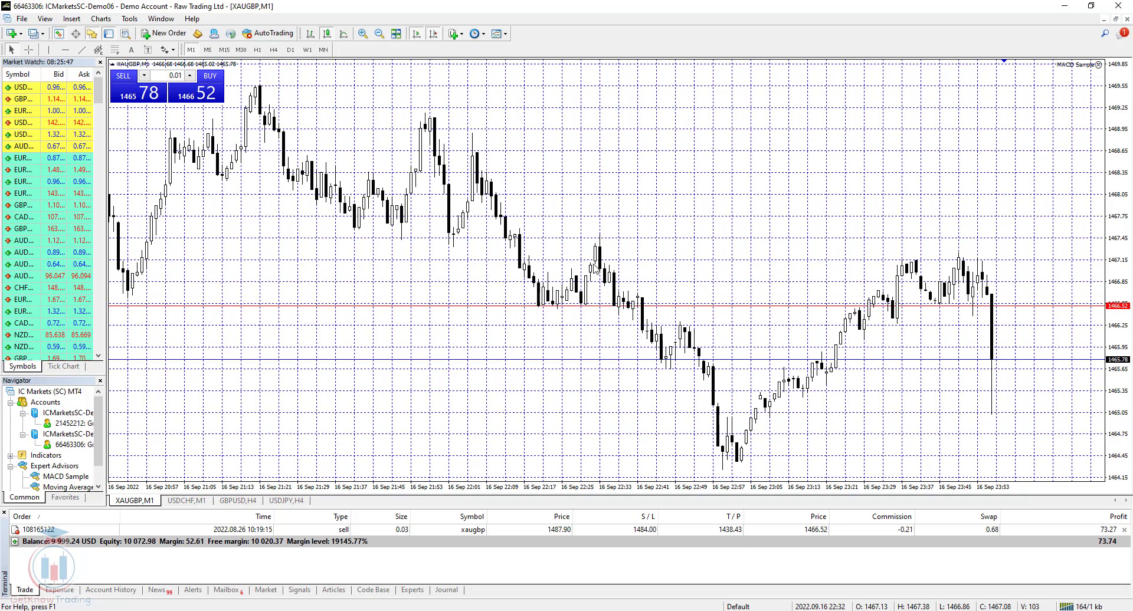
pyautogui.rightClick(571, 124)
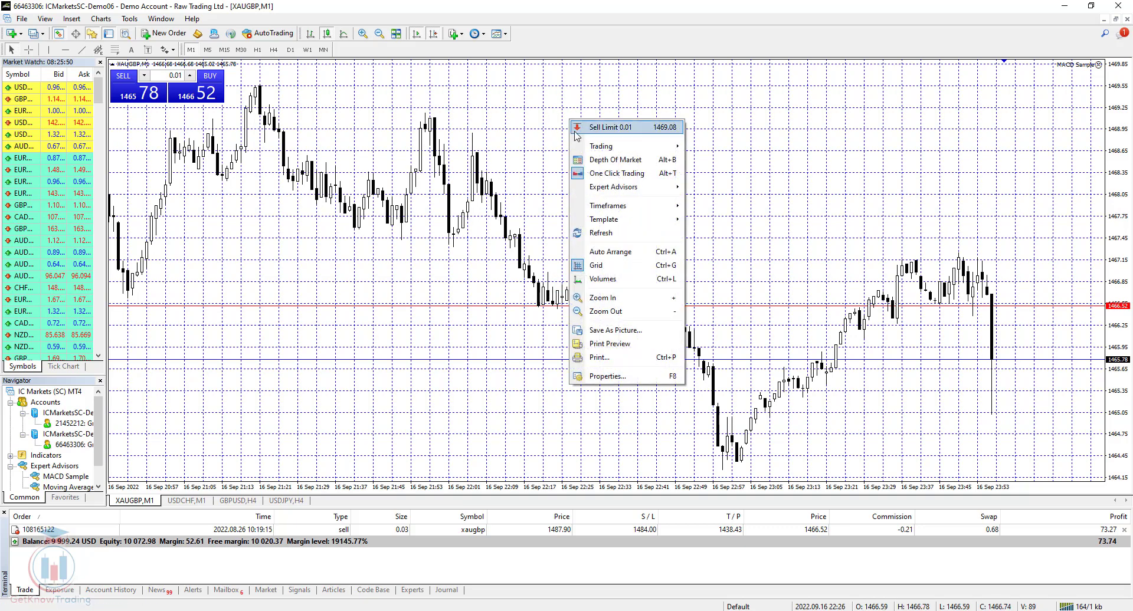
pyautogui.click(606, 267)
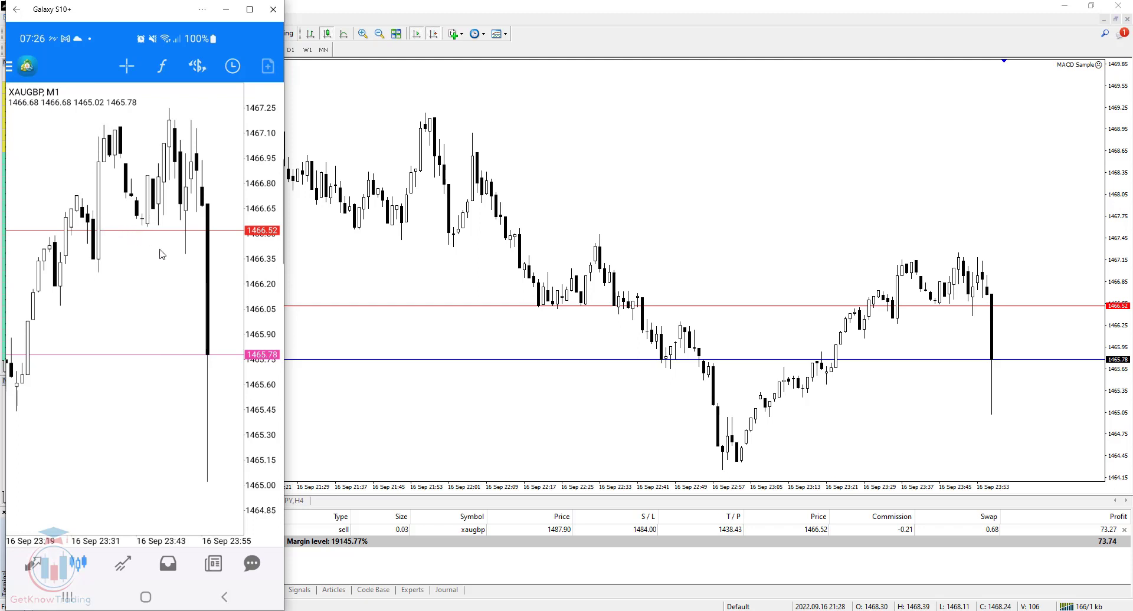
# Untick Ask price line in the phone app's Settings, then reopen the main menu.
pyautogui.click(10, 66)
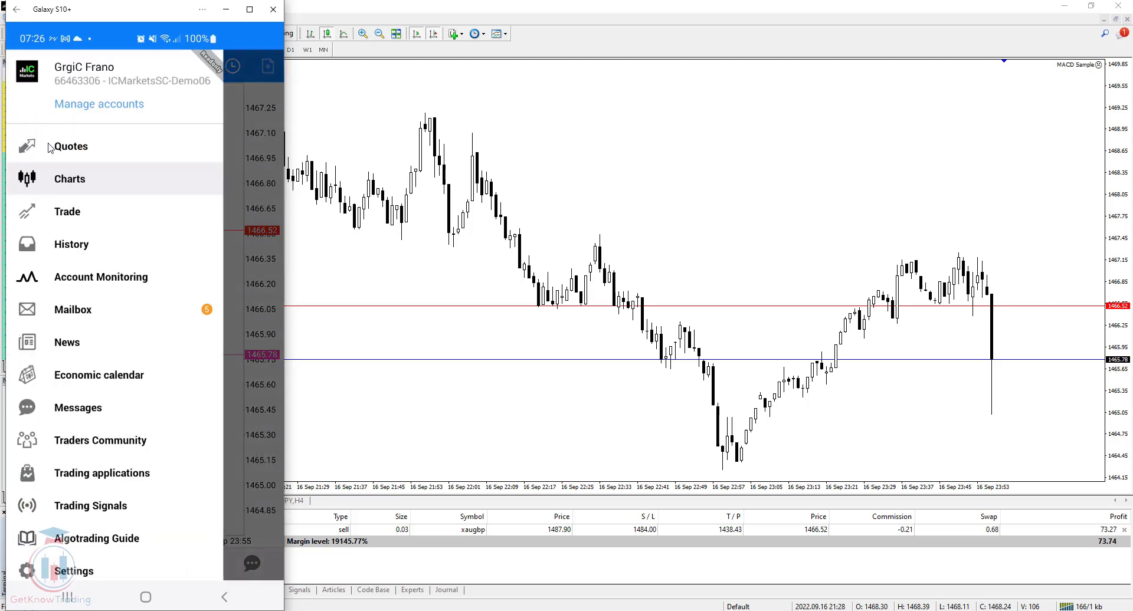
pyautogui.click(73, 571)
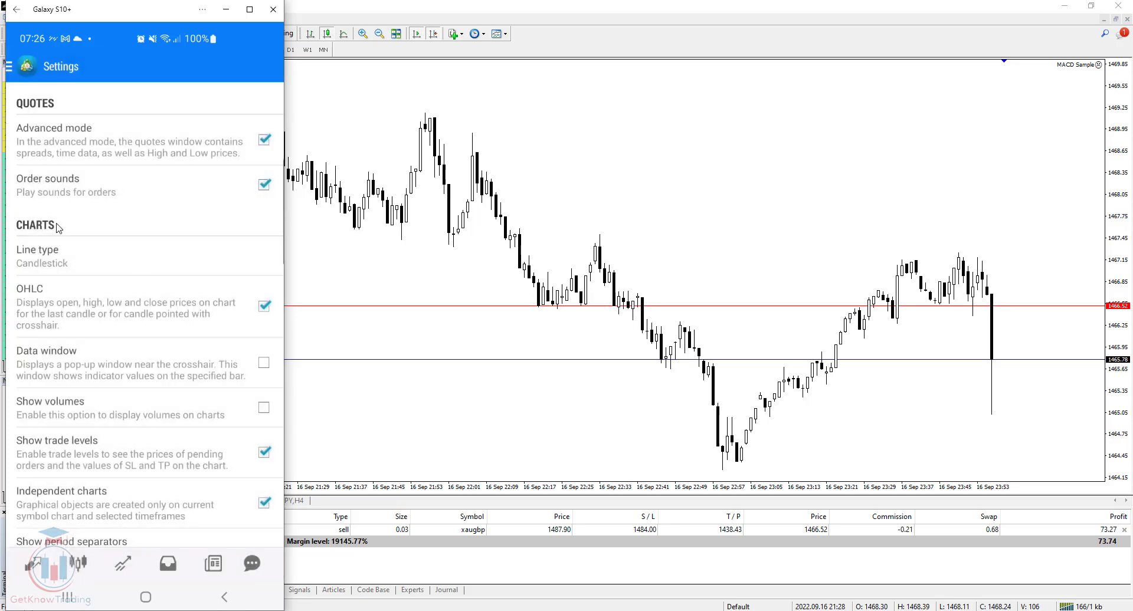
pyautogui.scroll(-5, 111, 345)
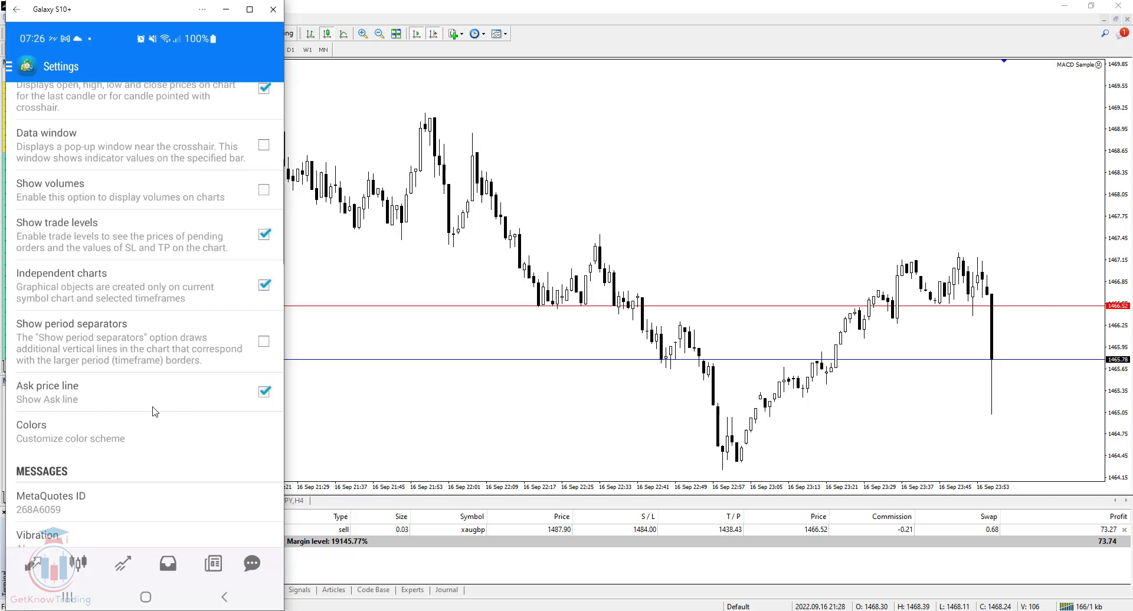
pyautogui.click(266, 394)
pyautogui.scroll(-5, 179, 444)
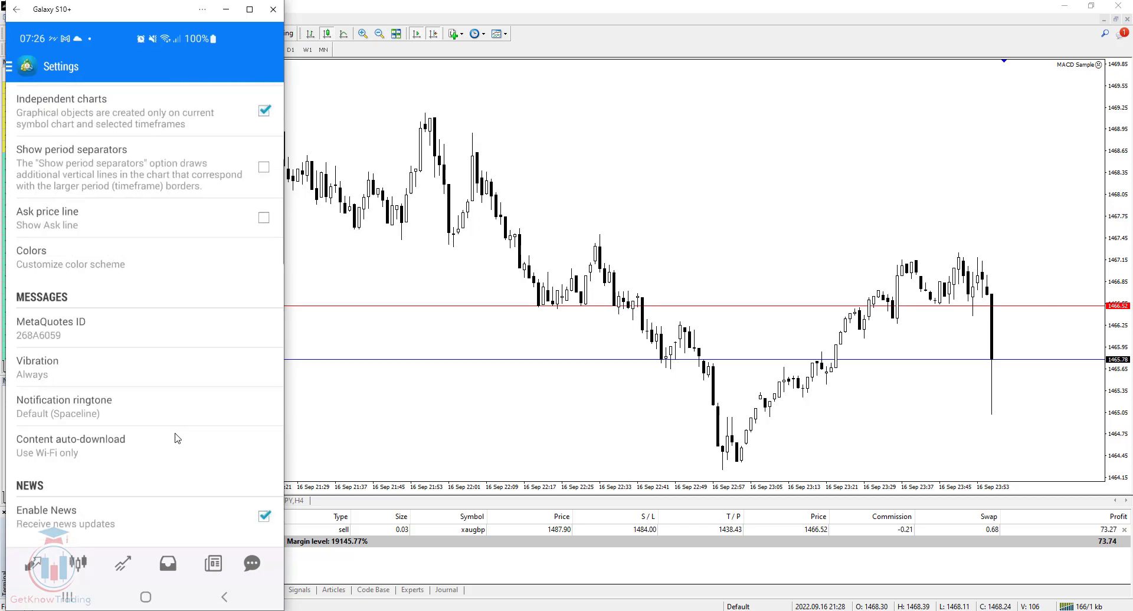
pyautogui.scroll(10, 177, 439)
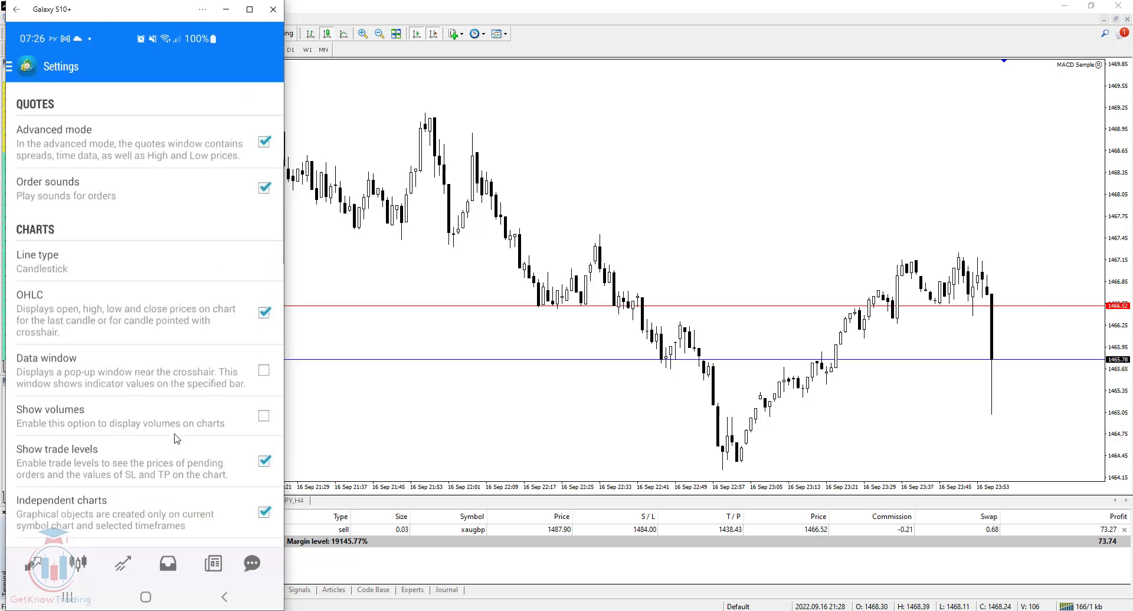
pyautogui.click(11, 69)
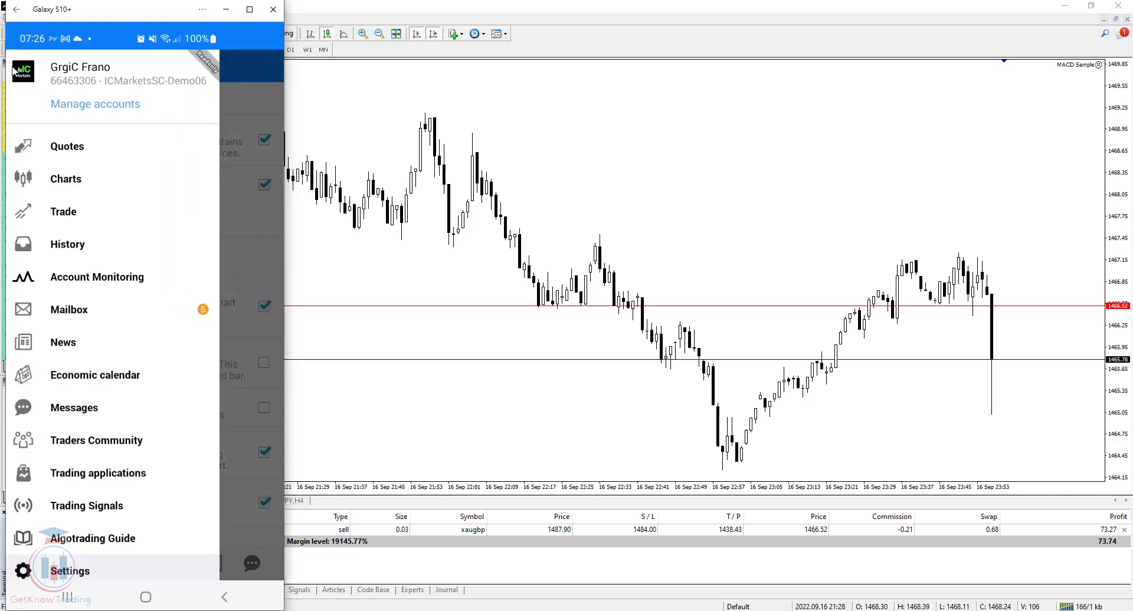
# Re-enable Ask price line in Settings and return to the XAUGBP M1 chart showing 1466.52.
pyautogui.click(70, 179)
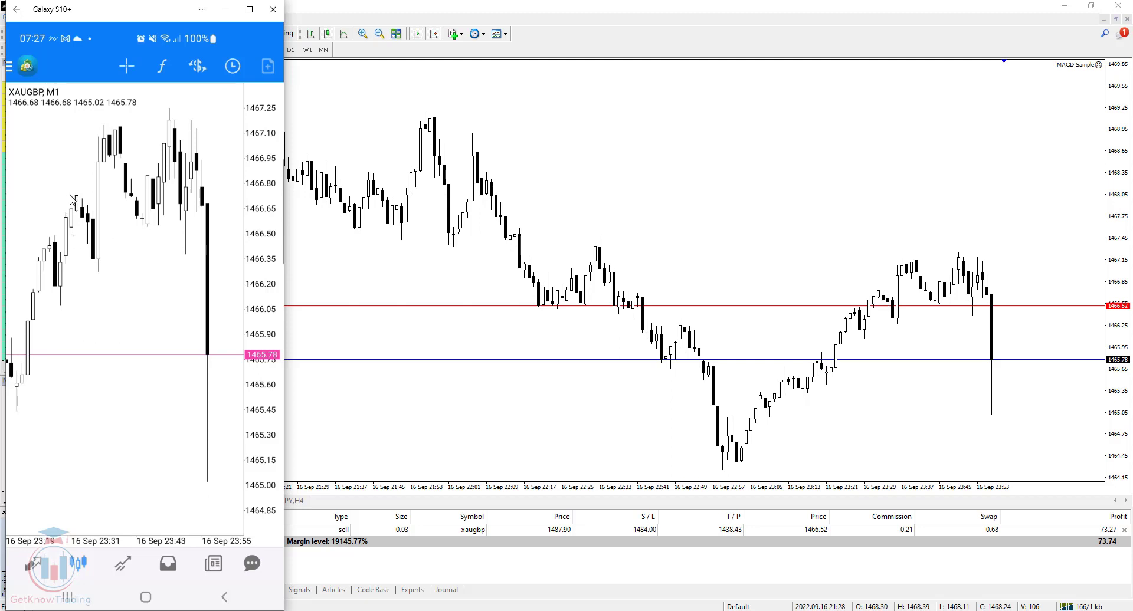
pyautogui.click(11, 71)
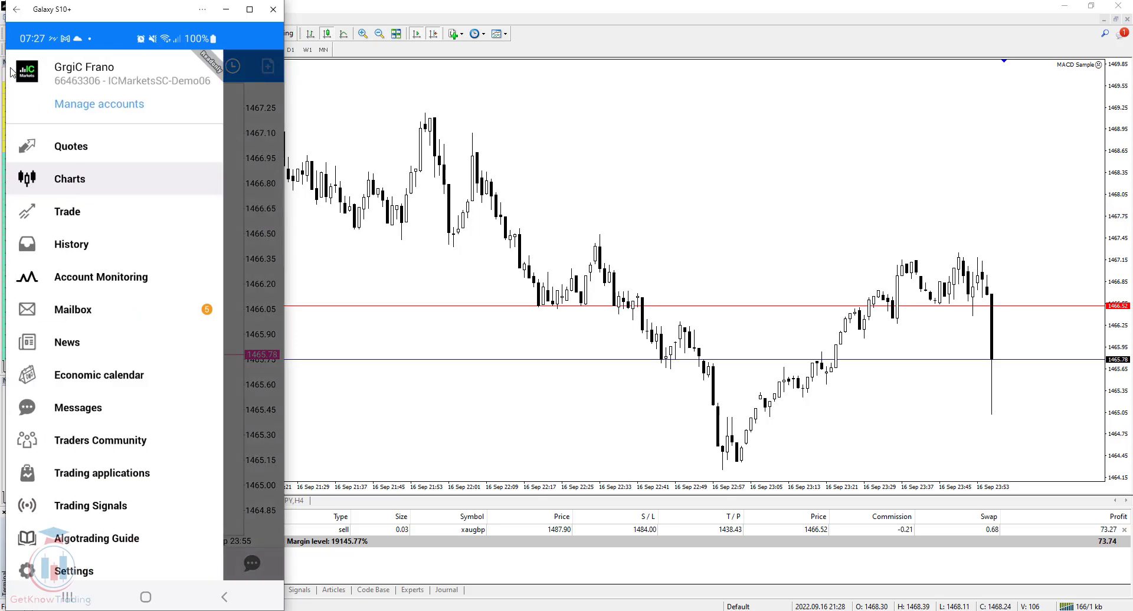
pyautogui.click(74, 571)
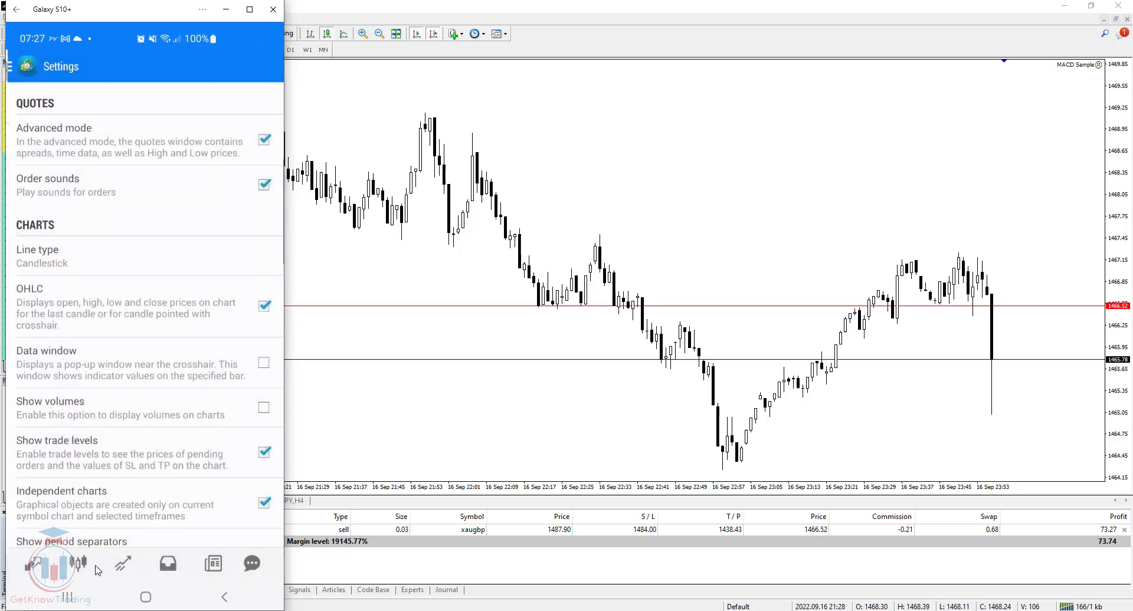
pyautogui.scroll(-4, 149, 418)
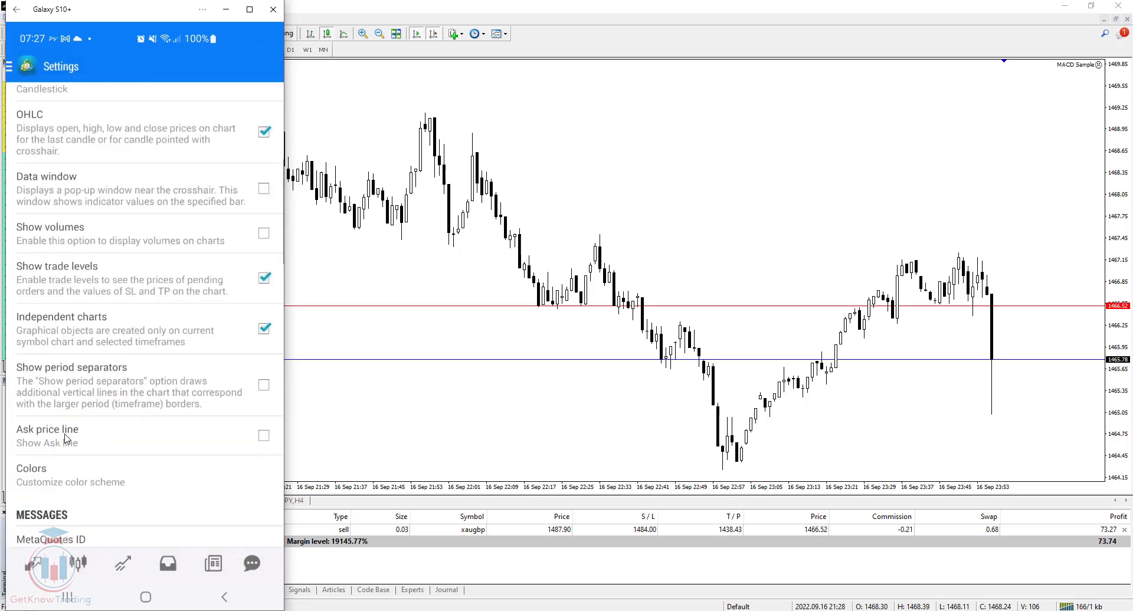
pyautogui.click(266, 437)
pyautogui.click(14, 68)
pyautogui.click(88, 177)
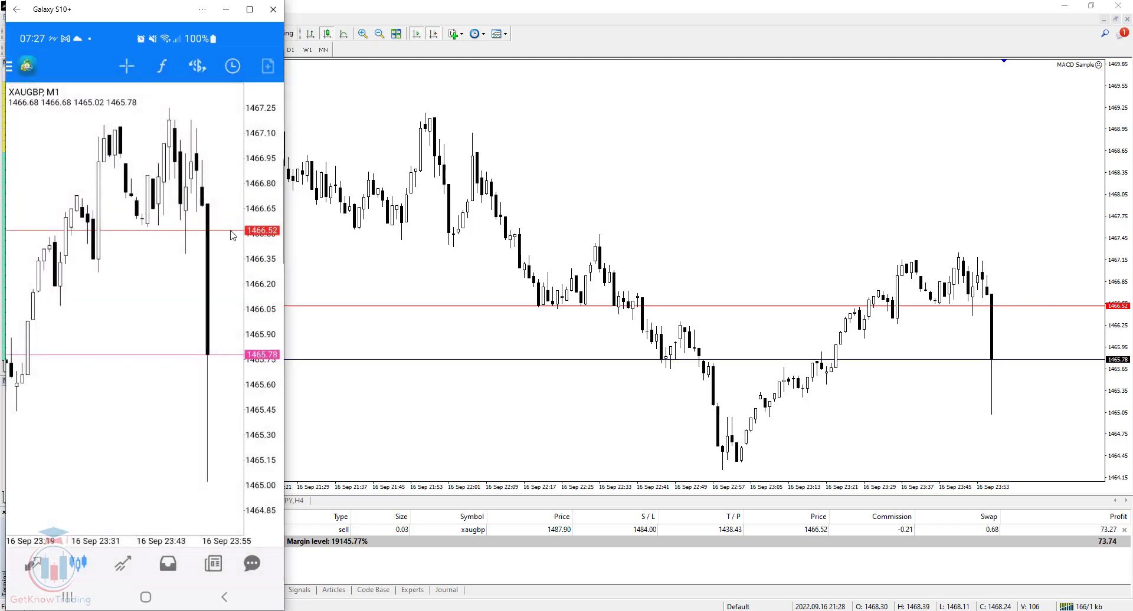
# Set the Ask price line colour to light orange under Settings > Colors and save.
pyautogui.click(12, 69)
pyautogui.scroll(-2, 141, 351)
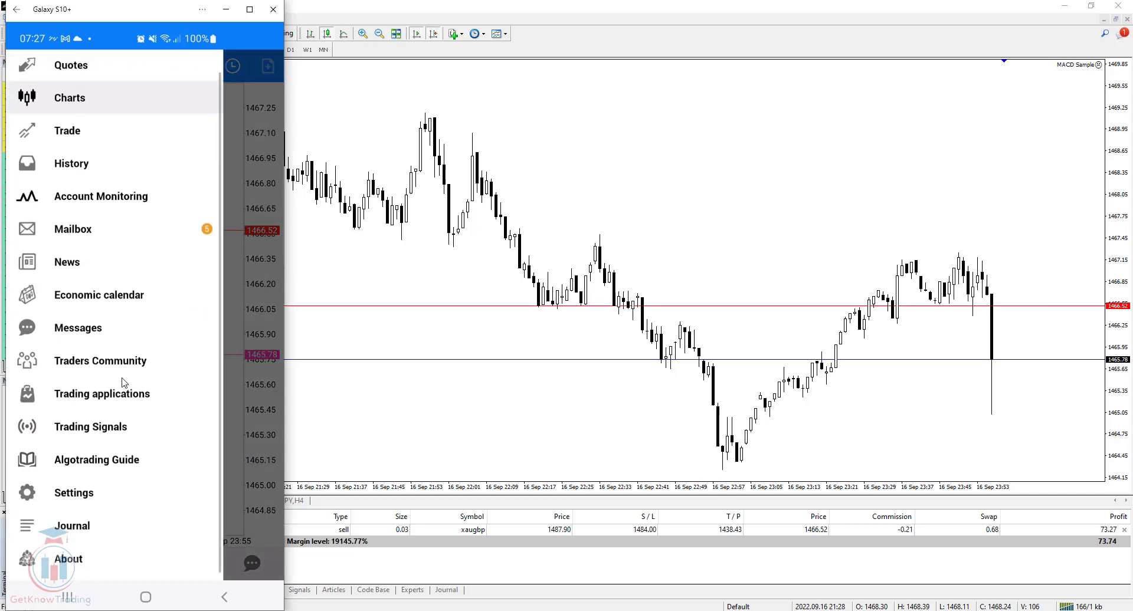
pyautogui.click(78, 494)
pyautogui.scroll(-3, 129, 295)
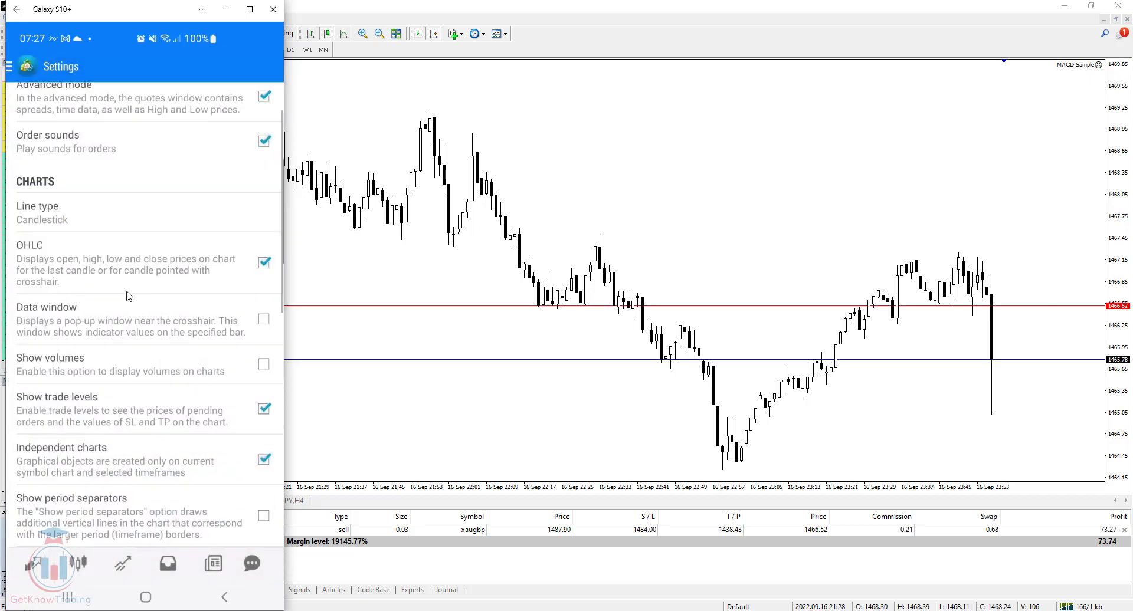
pyautogui.scroll(-1, 129, 296)
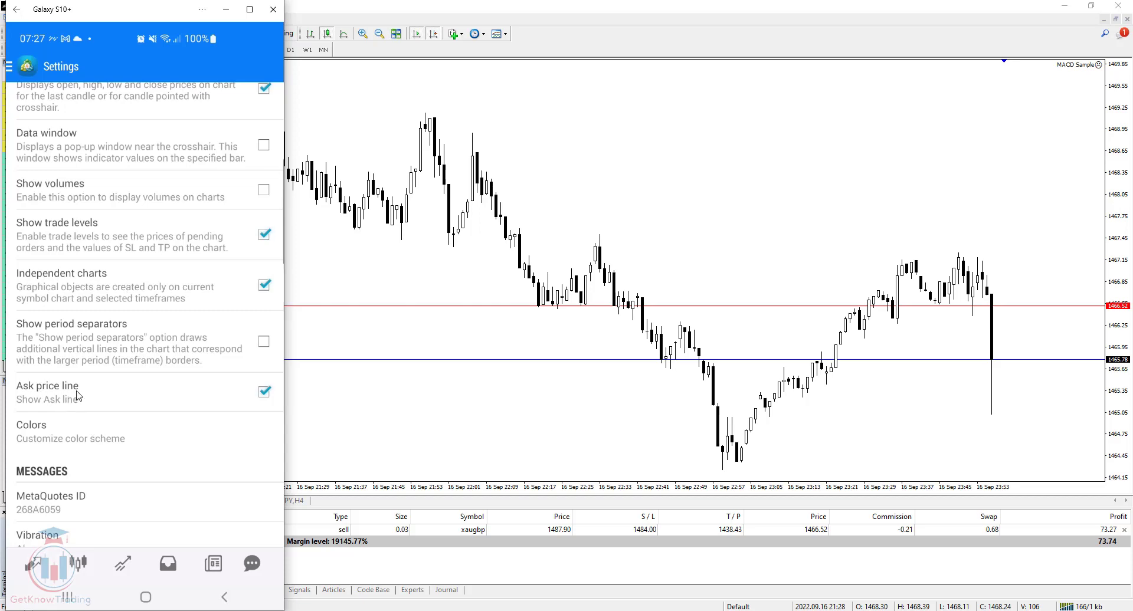
pyautogui.click(55, 439)
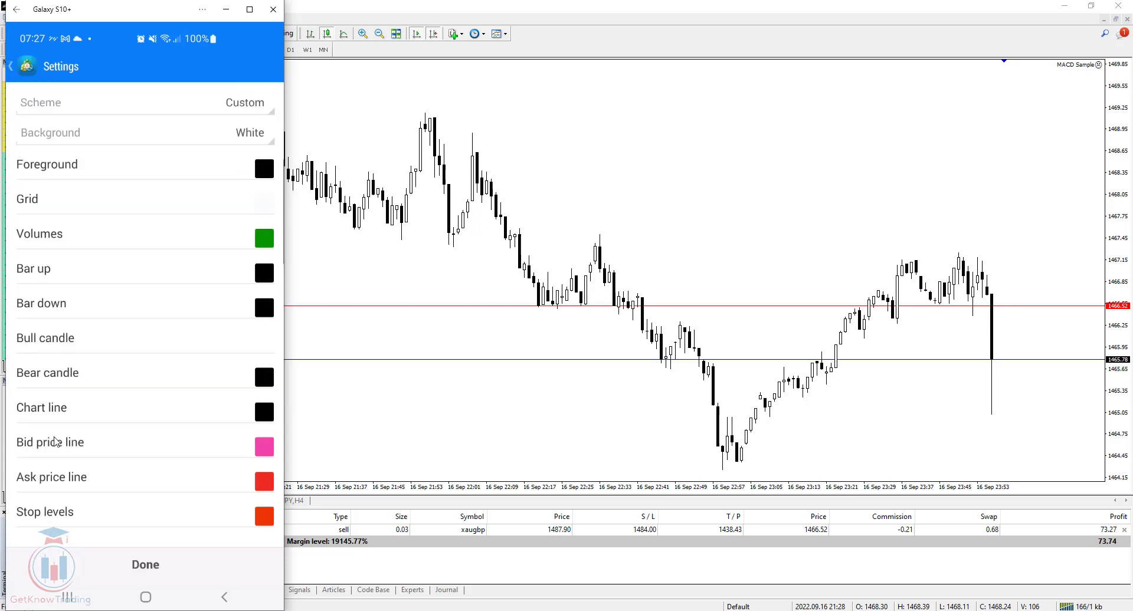
pyautogui.click(269, 485)
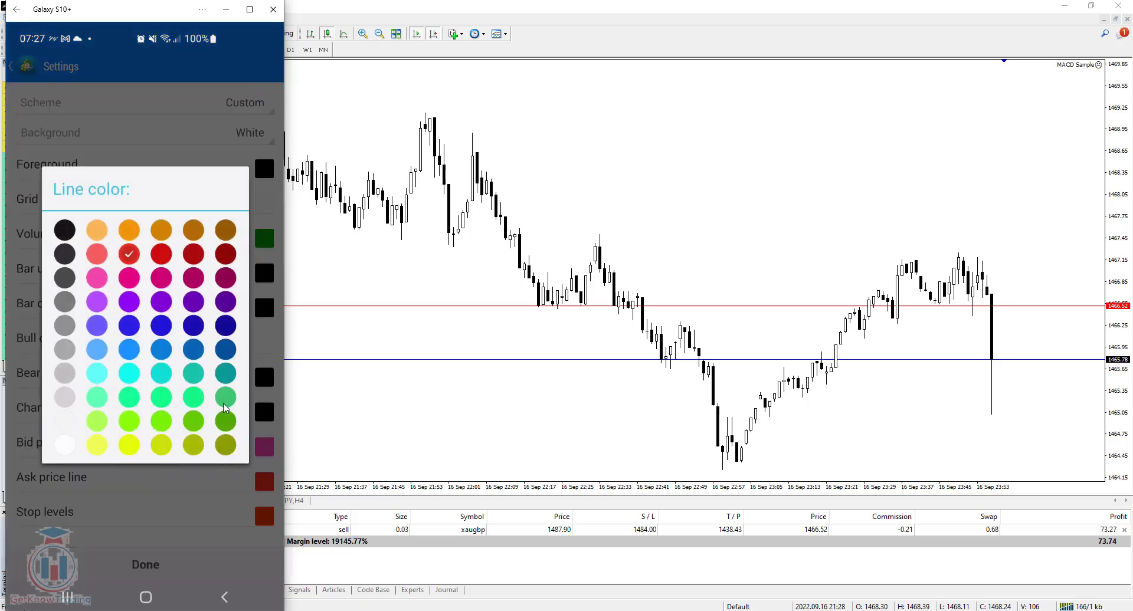
pyautogui.click(98, 232)
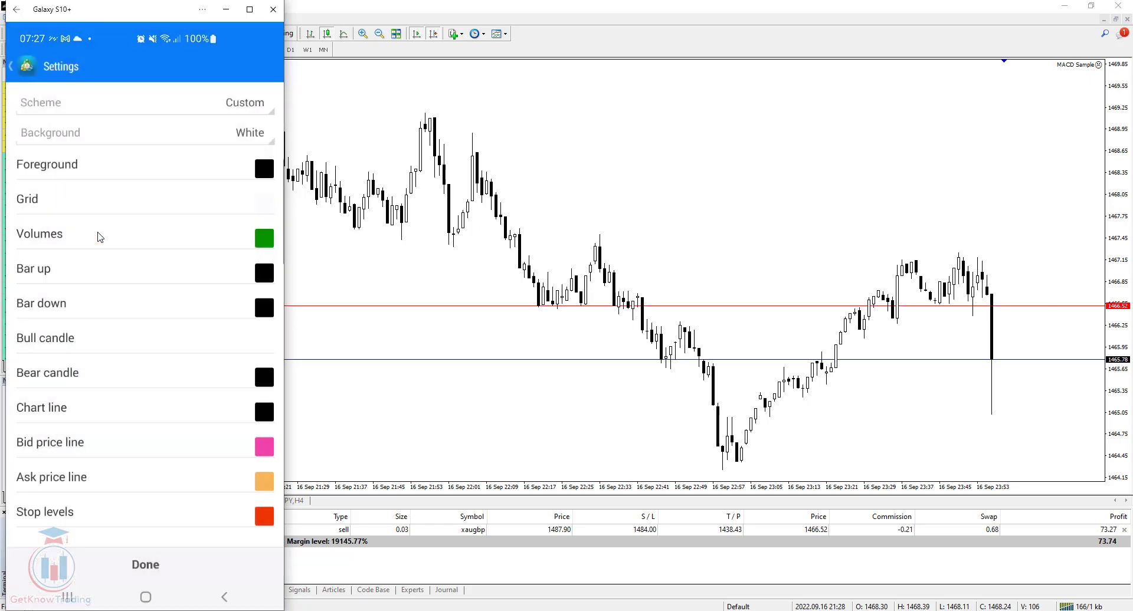
pyautogui.click(152, 569)
pyautogui.click(14, 73)
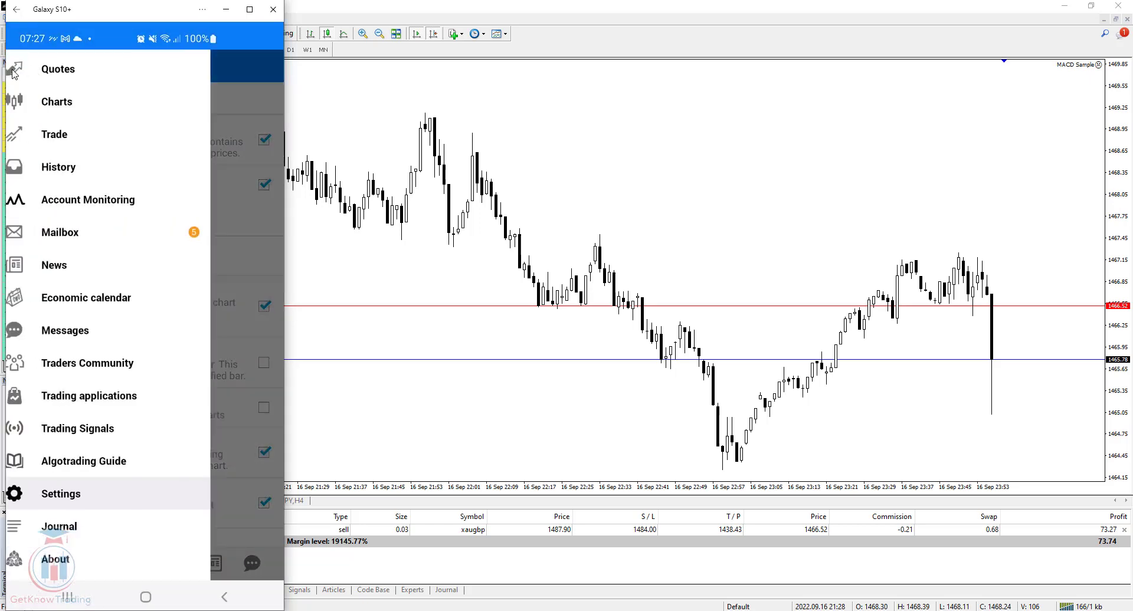
# View the XAUGBP M1 chart's orange 1466.52 Ask line, then reopen the menu.
pyautogui.click(88, 103)
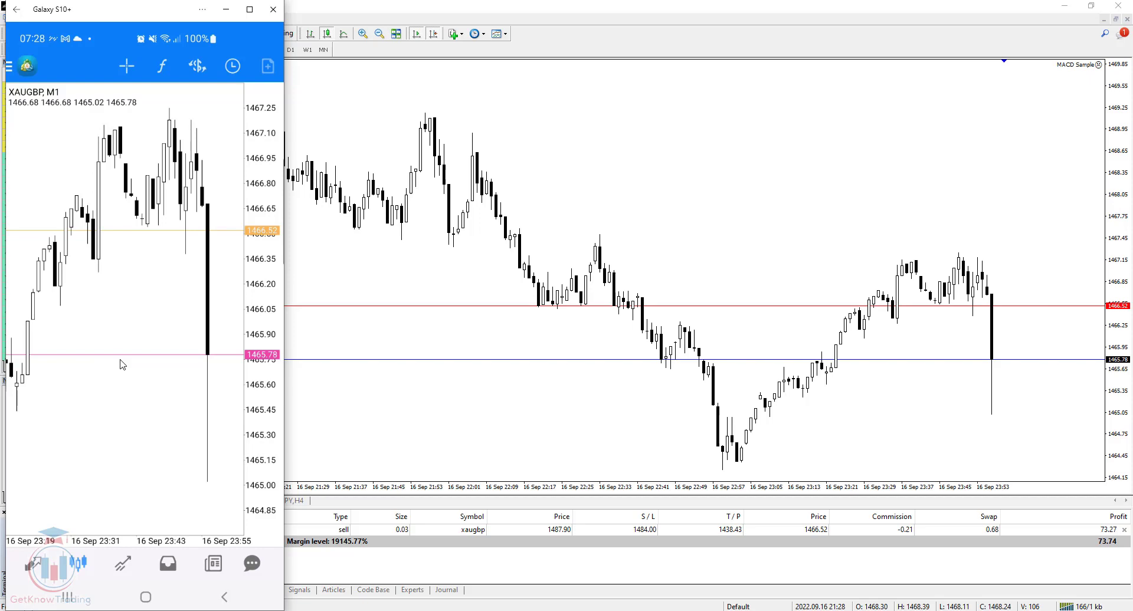
pyautogui.click(11, 69)
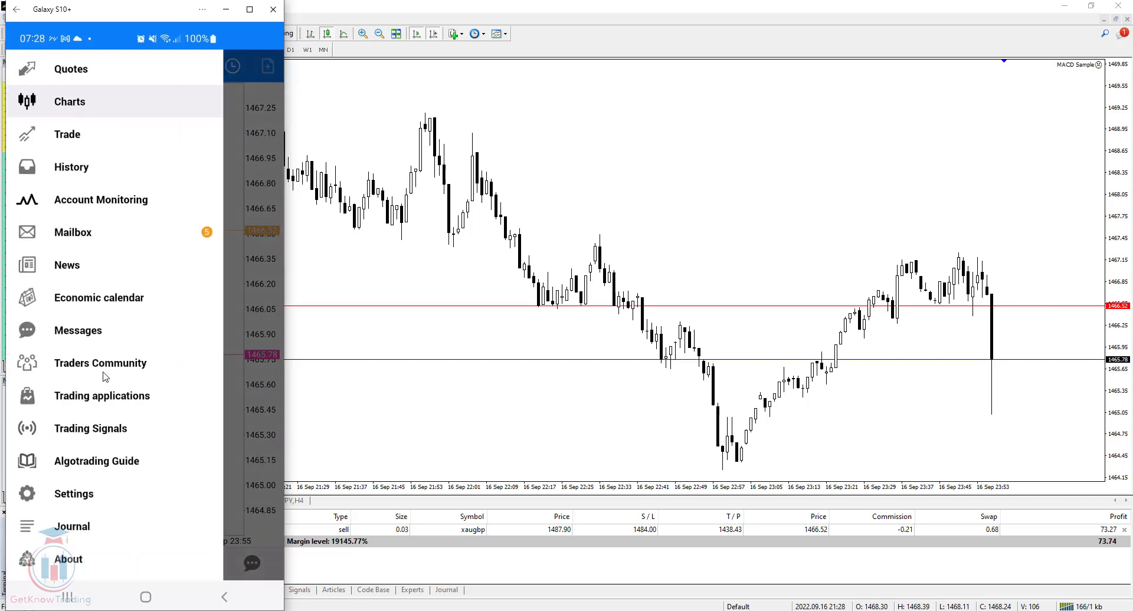
# Under Settings > Colors, set Grid to white and Bid price line to cyan, then save.
pyautogui.click(74, 493)
pyautogui.scroll(-5, 123, 403)
pyautogui.scroll(-1, 122, 403)
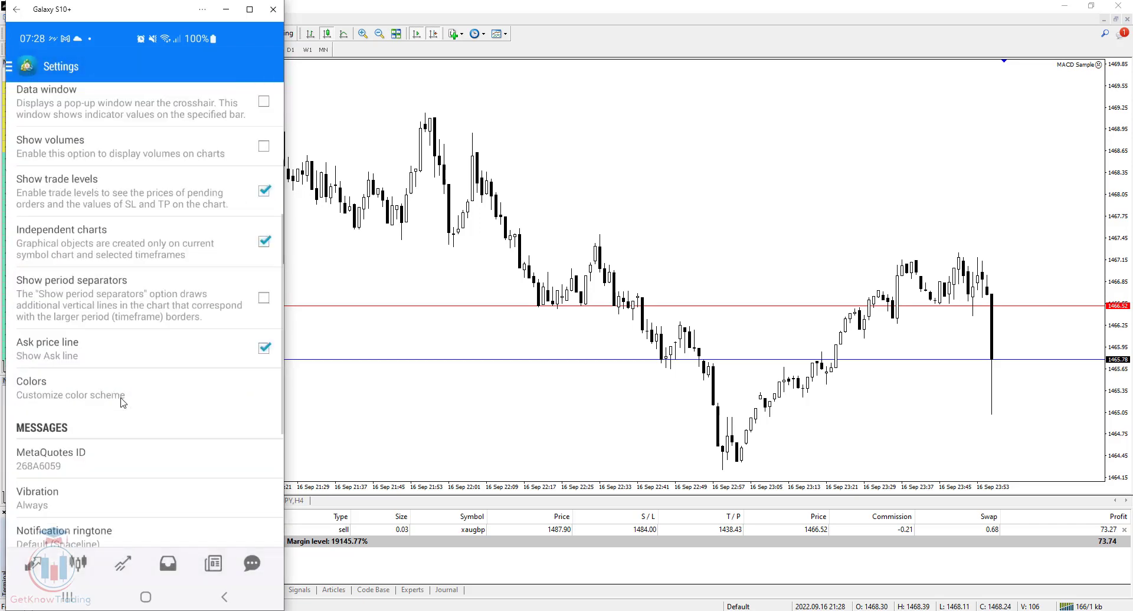
pyautogui.click(46, 389)
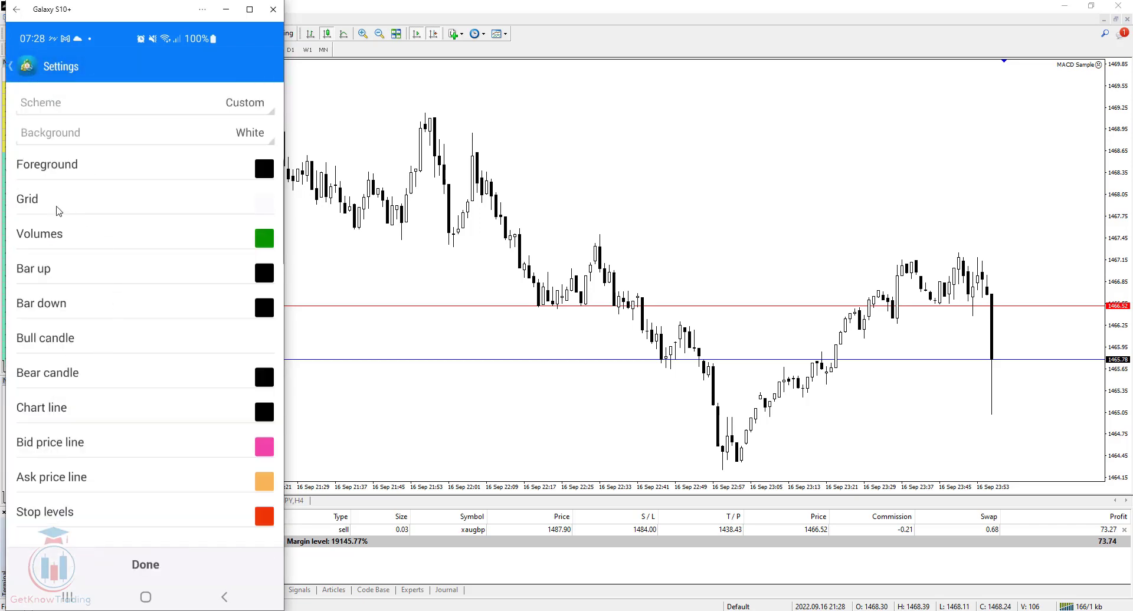
pyautogui.click(264, 203)
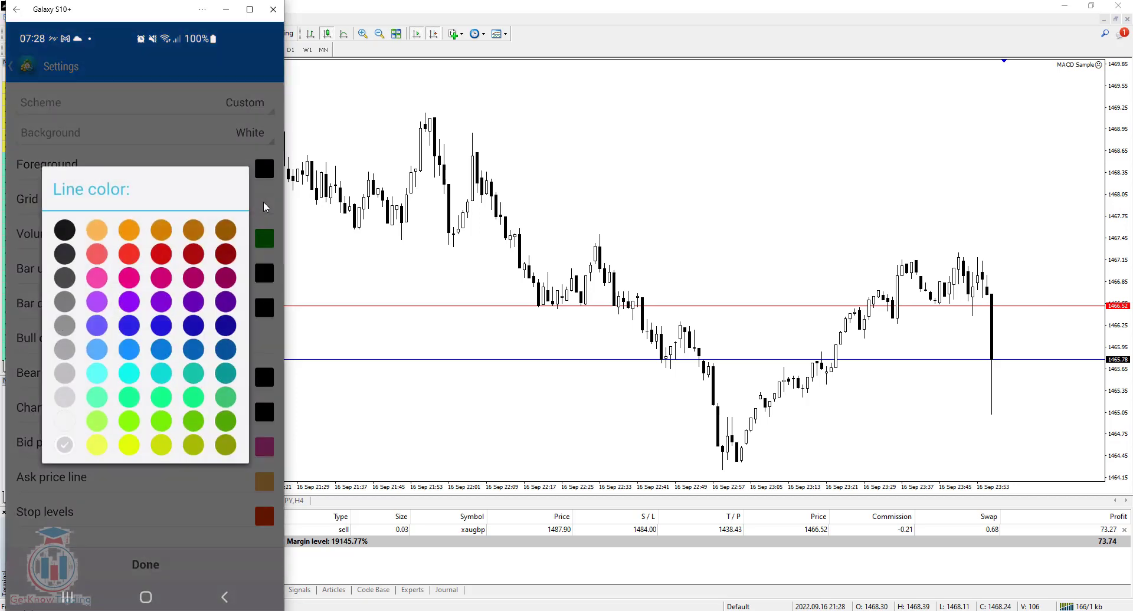
pyautogui.click(64, 445)
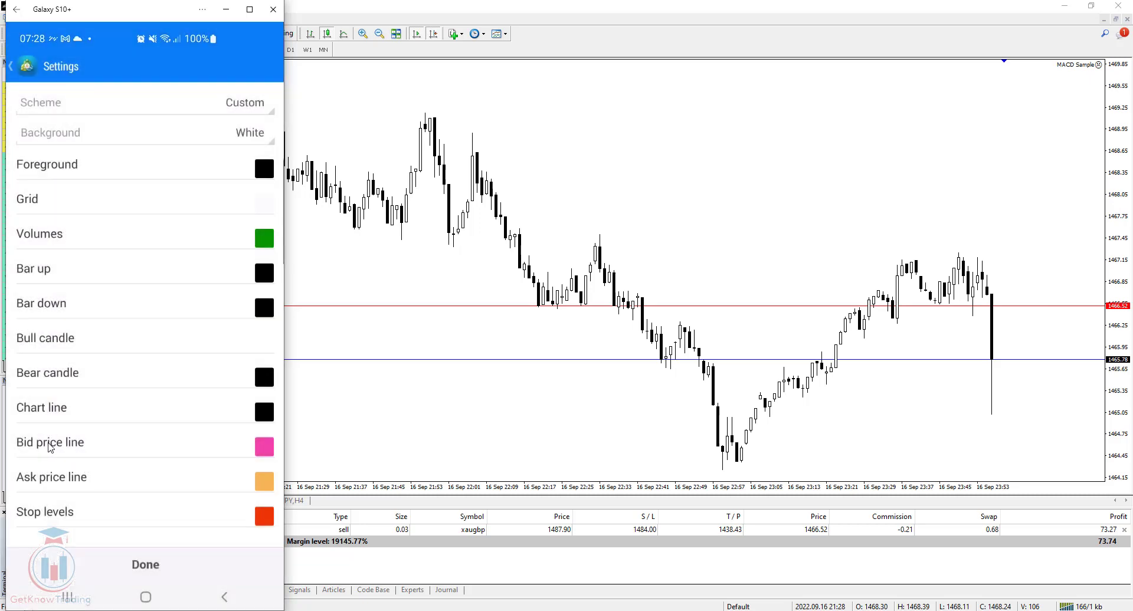
pyautogui.click(264, 448)
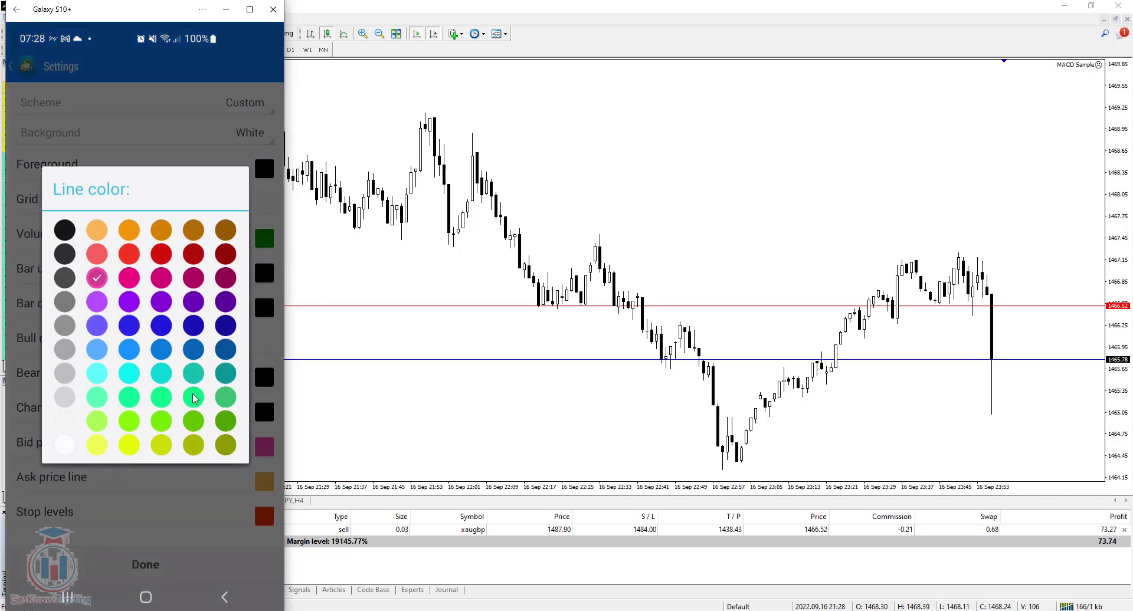
pyautogui.click(157, 374)
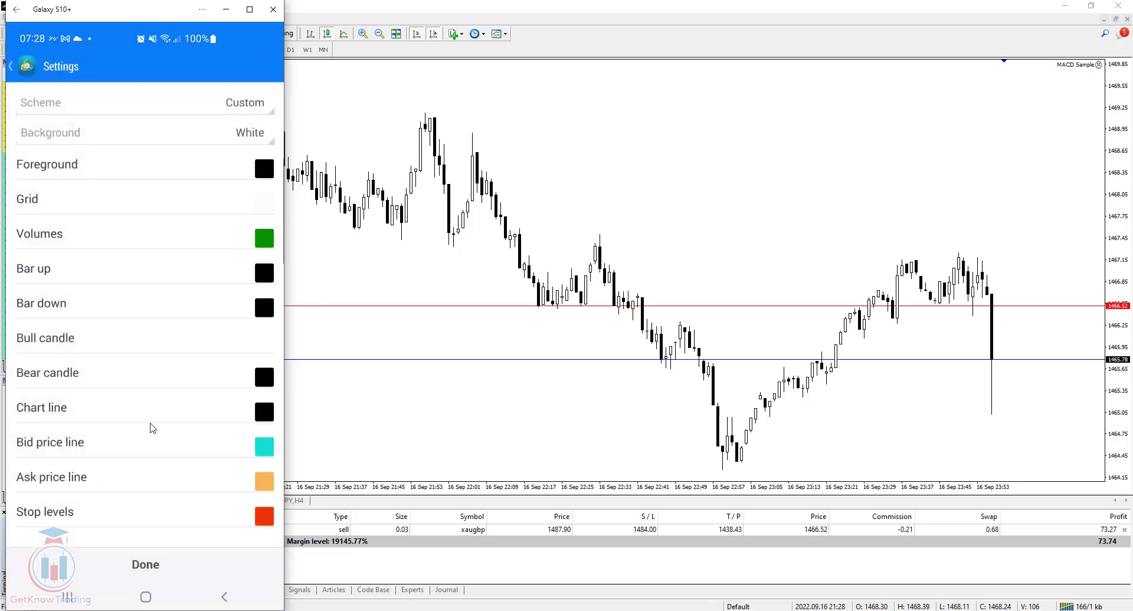
pyautogui.click(156, 580)
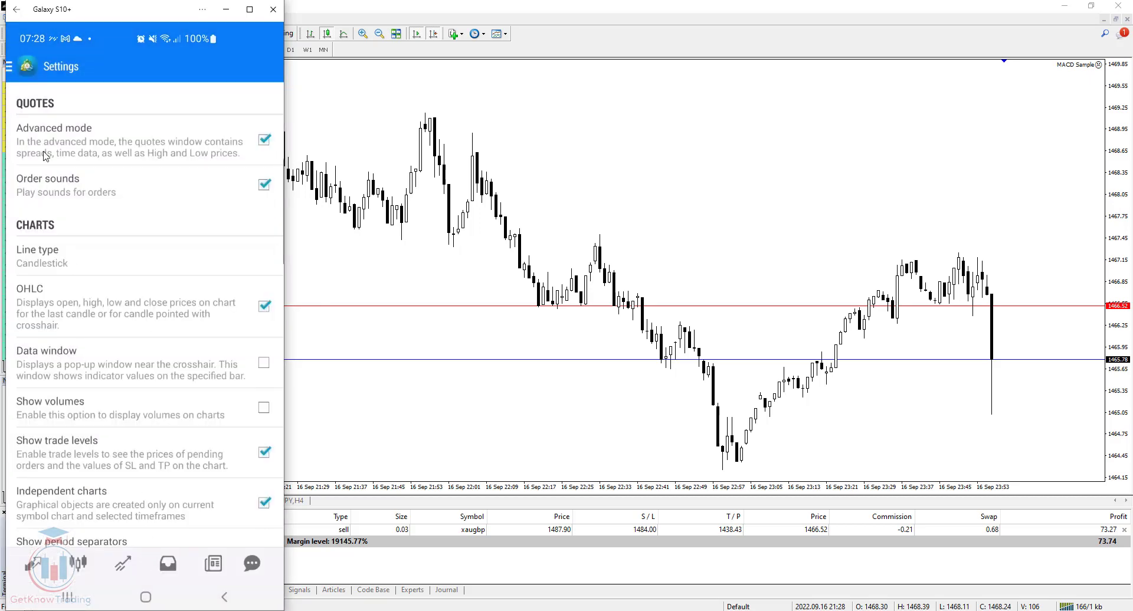
# Return to the XAUGBP M1 chart from Charts, then bring up and dismiss the timeframe wheel.
pyautogui.click(12, 68)
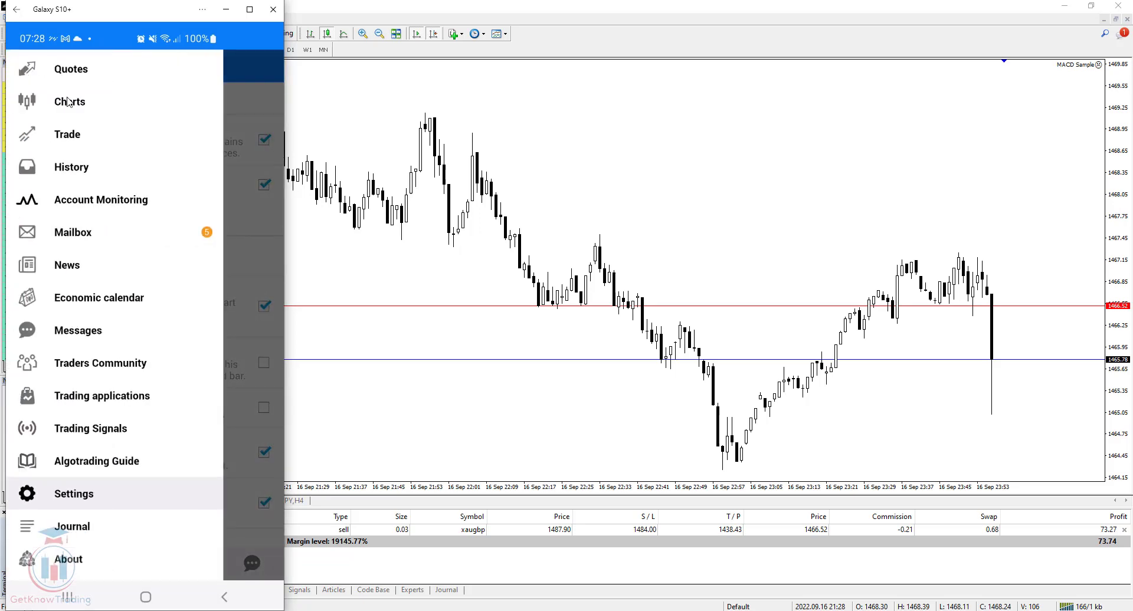
pyautogui.click(70, 103)
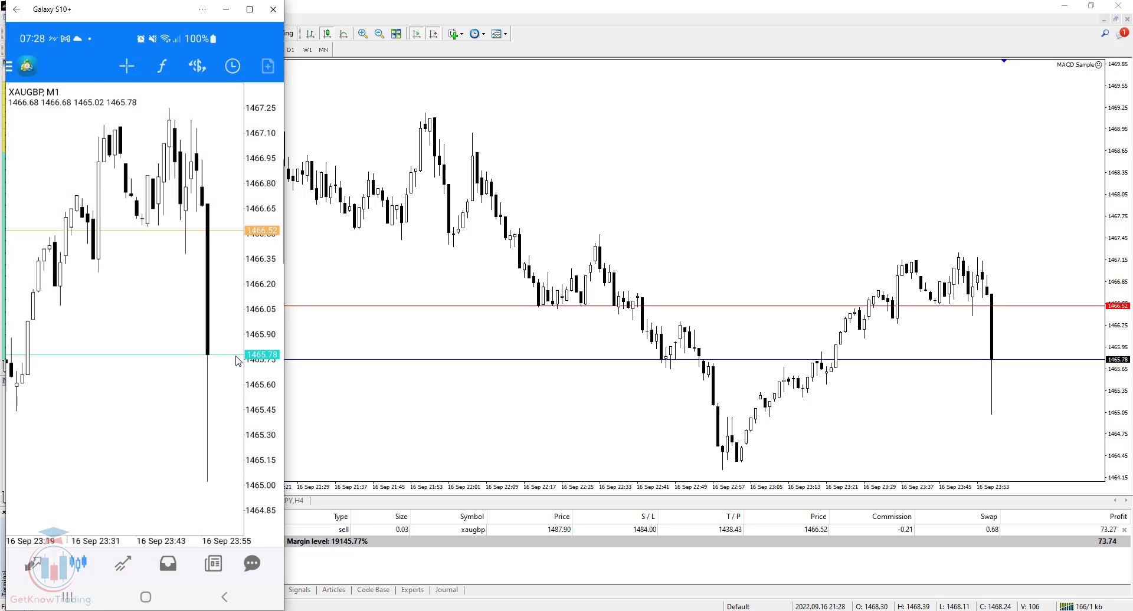
pyautogui.click(110, 293)
pyautogui.click(108, 287)
pyautogui.click(770, 323)
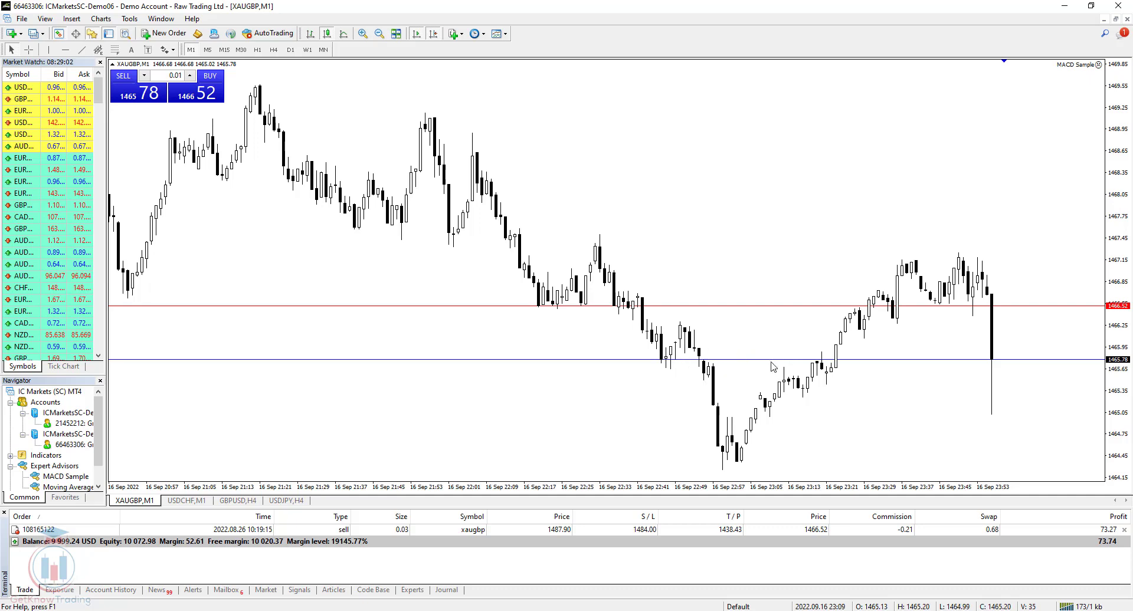
pyautogui.hotkey('alt', 'Tab')
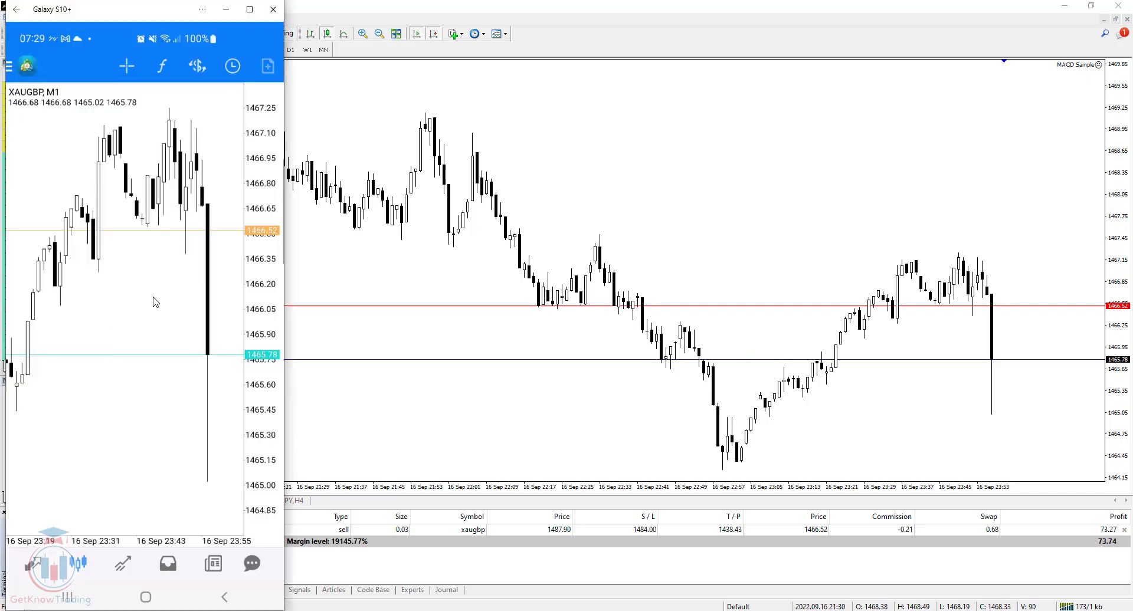